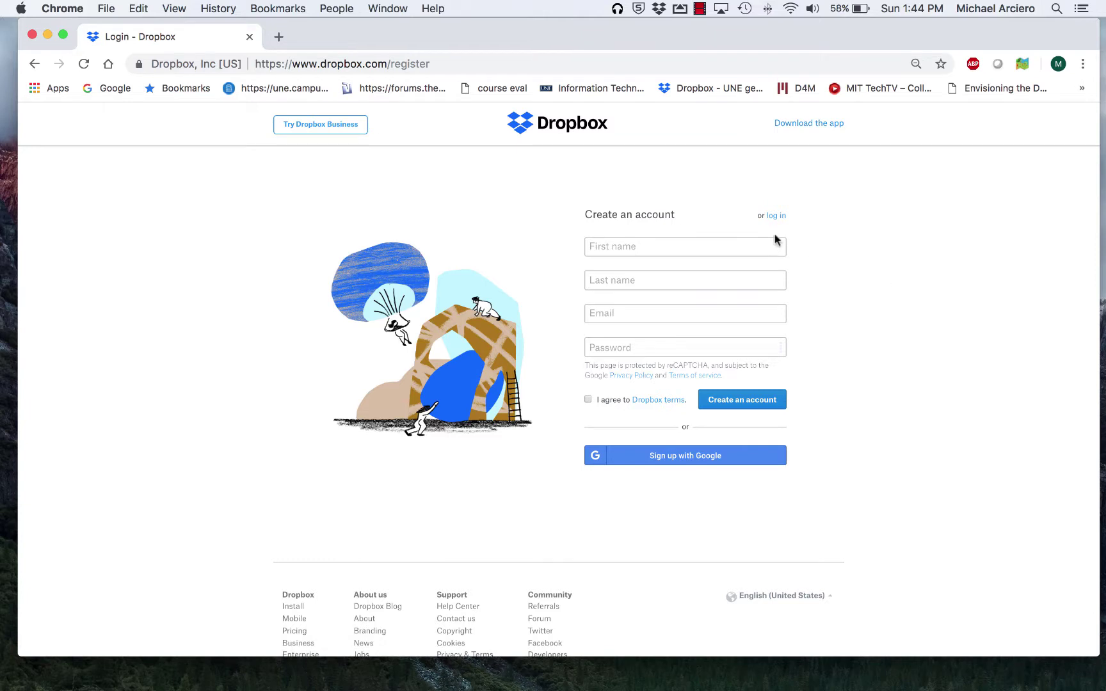
# Step: Sign in to Dropbox with the saved account e-mail and the account password
pyautogui.click(777, 217)
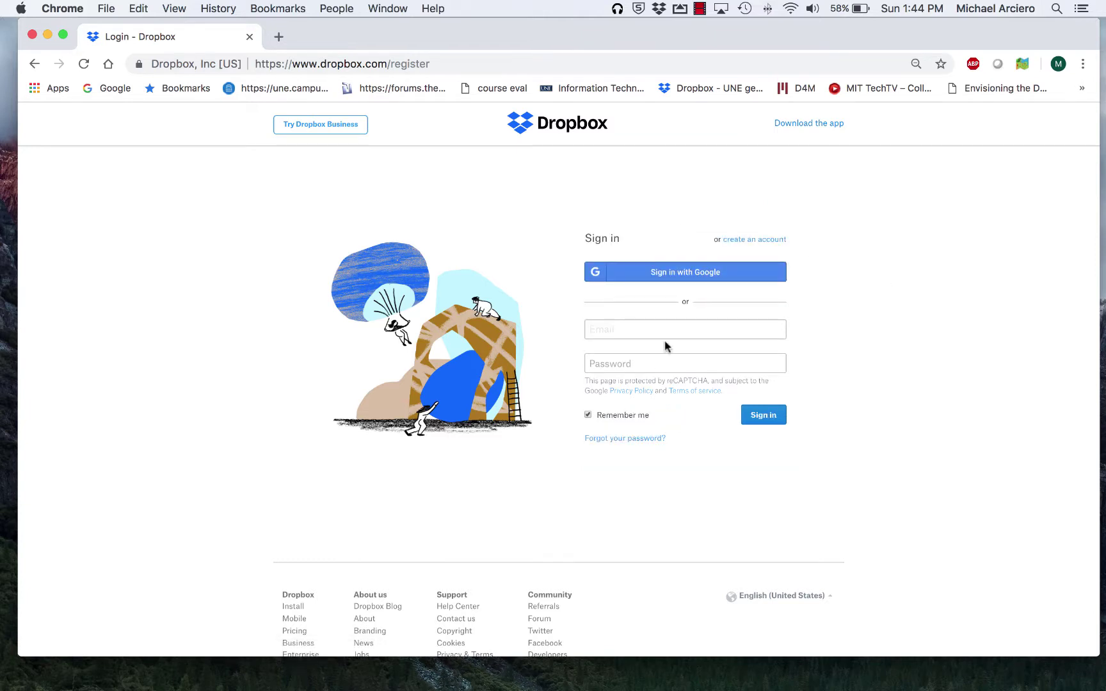
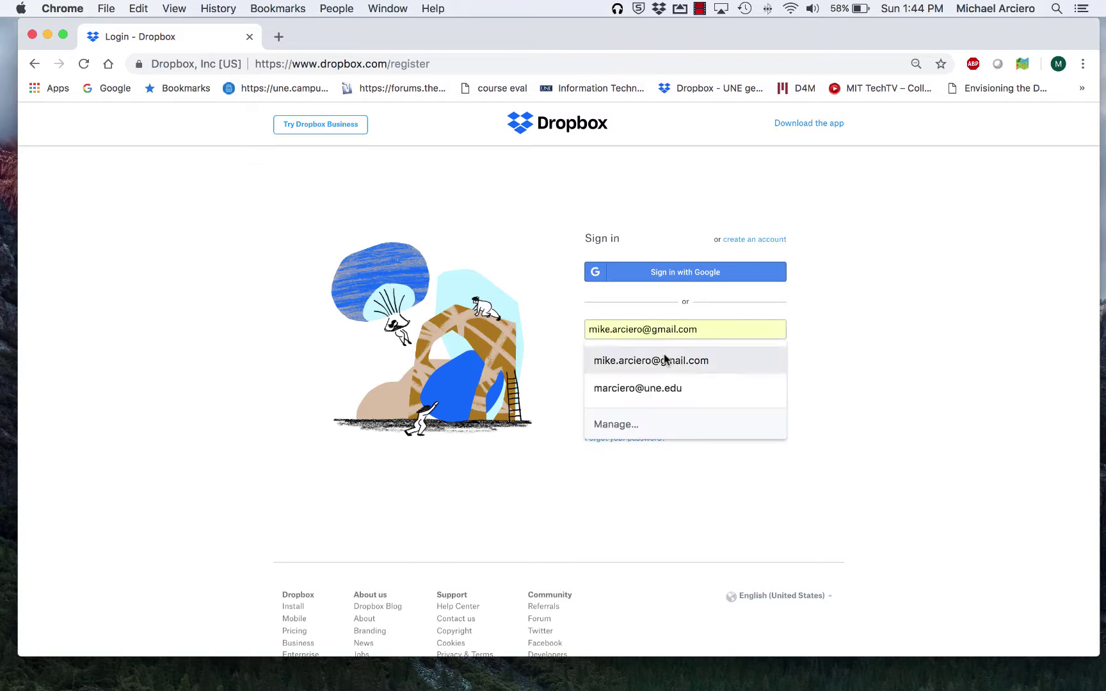
pyautogui.click(666, 358)
pyautogui.click(663, 363)
pyautogui.write('•')
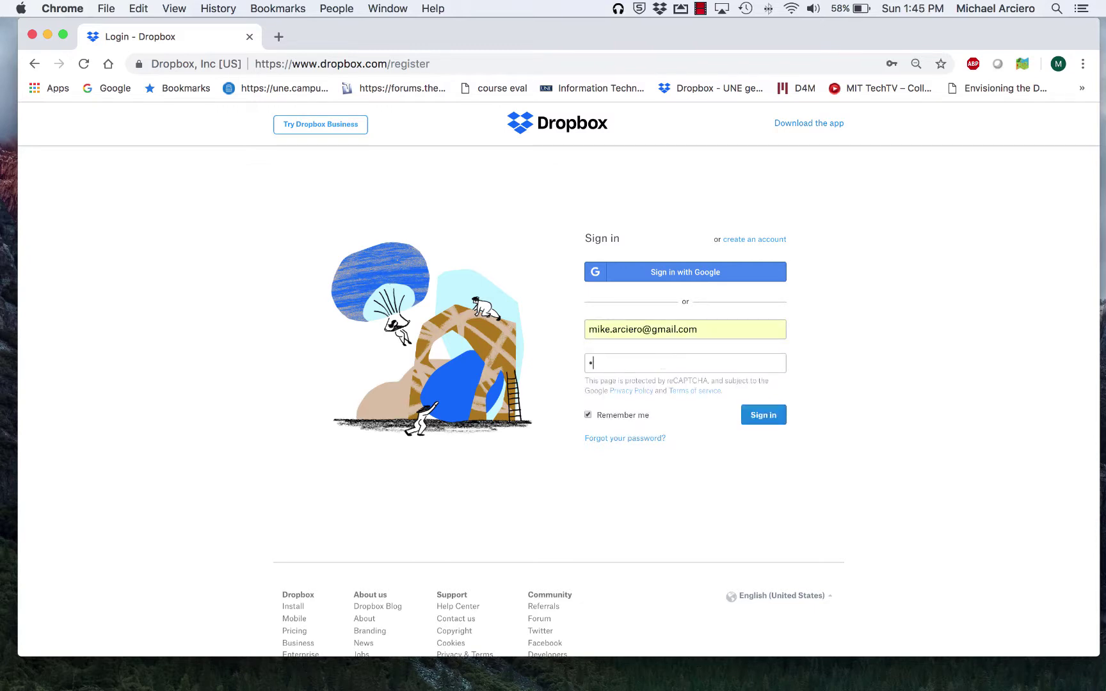
pyautogui.write('••••••••')
pyautogui.click(760, 421)
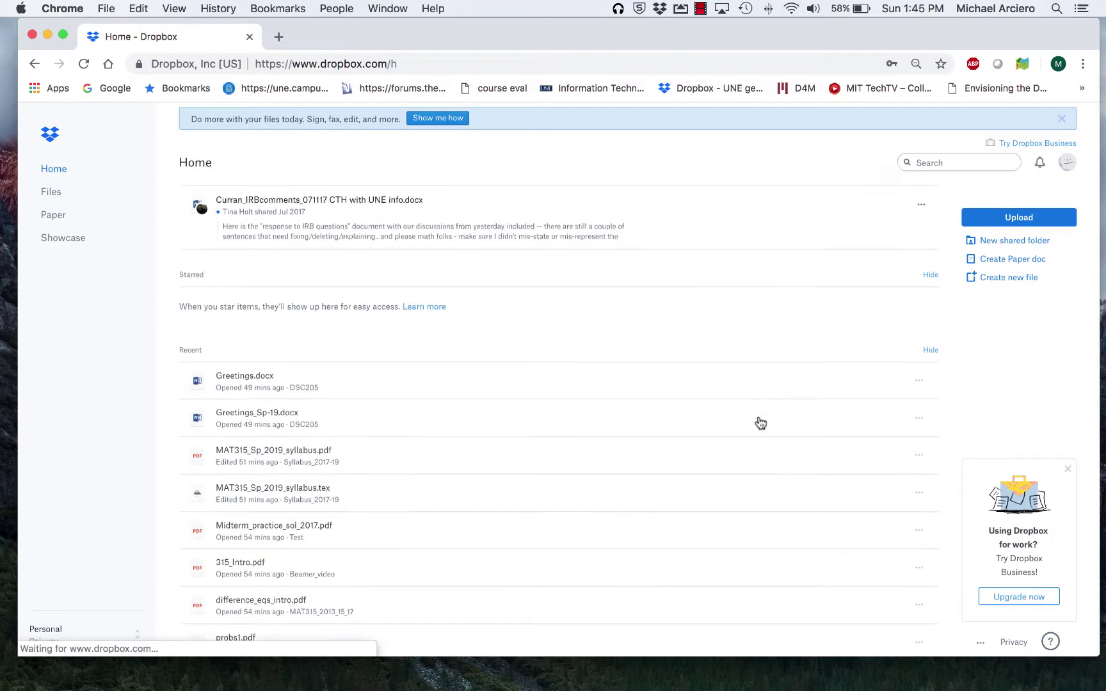
# Step: Open My files and scroll through the whole file list, from AAATEMP down and back up
pyautogui.click(51, 192)
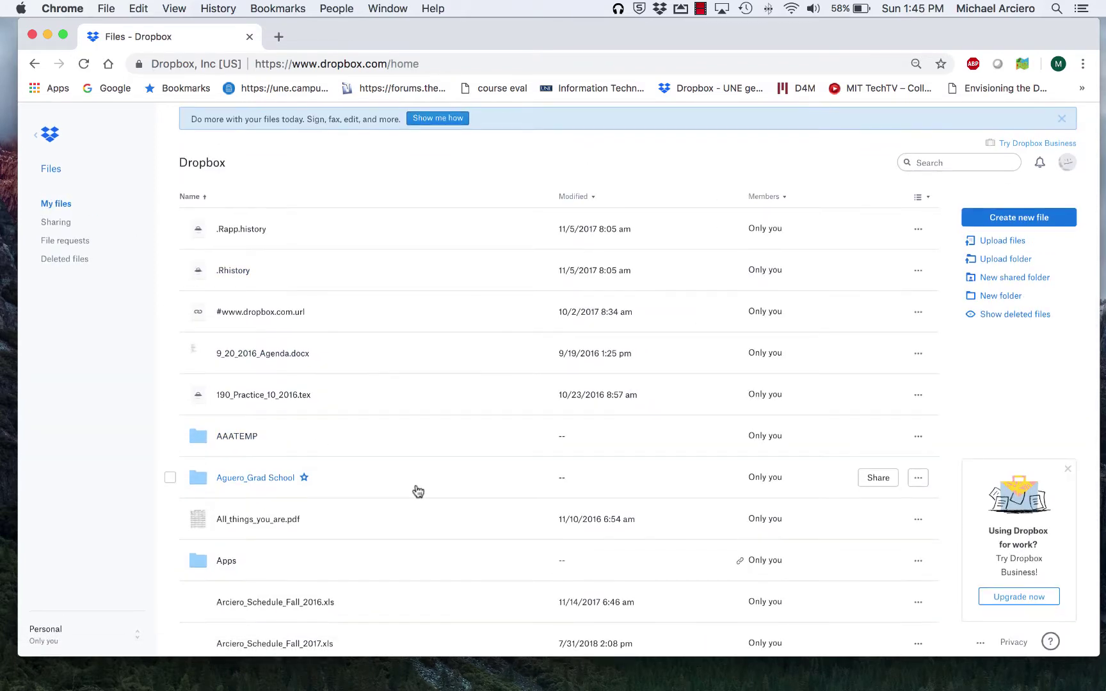
pyautogui.scroll(-2, 418, 490)
pyautogui.scroll(-1, 418, 491)
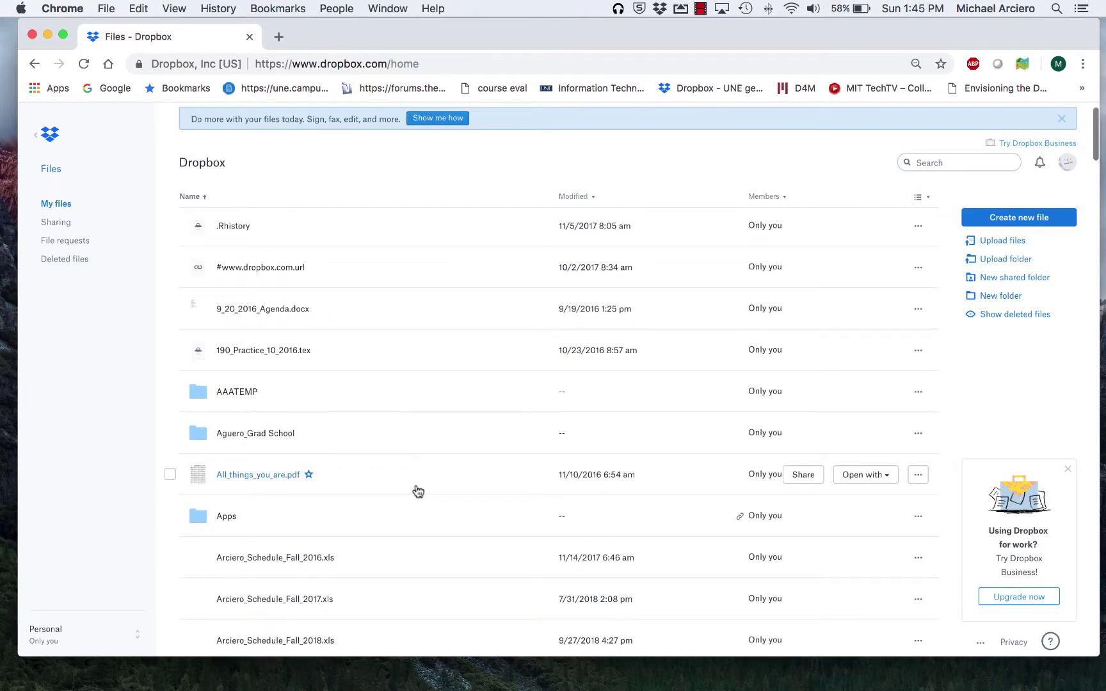
pyautogui.scroll(-10, 418, 491)
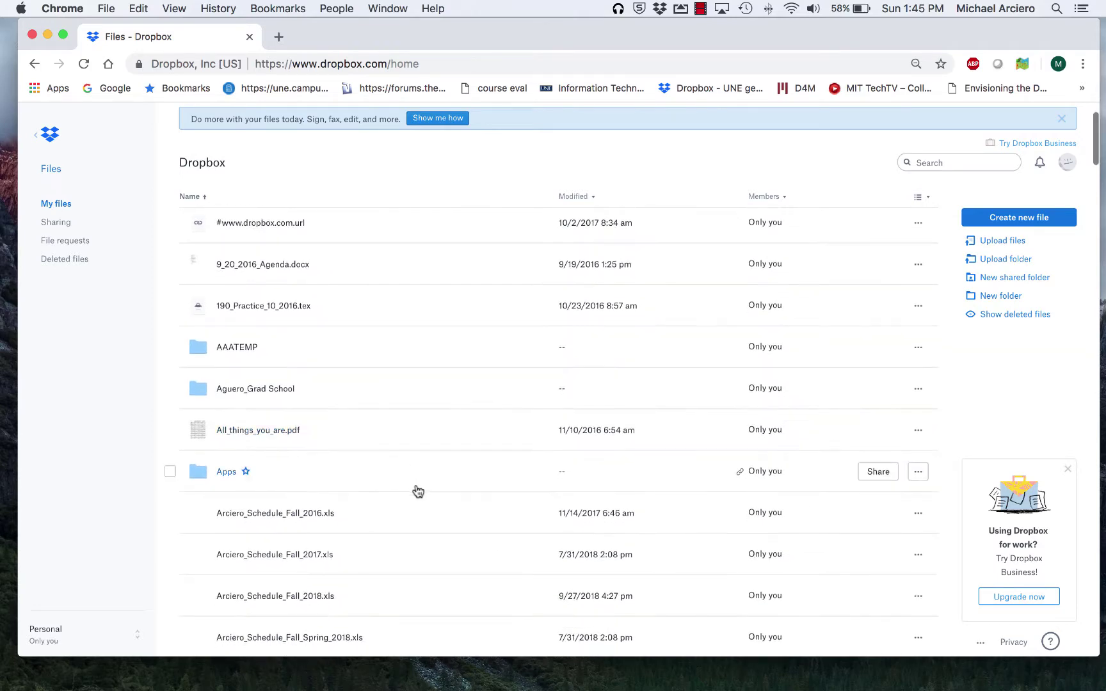
pyautogui.scroll(-8, 418, 491)
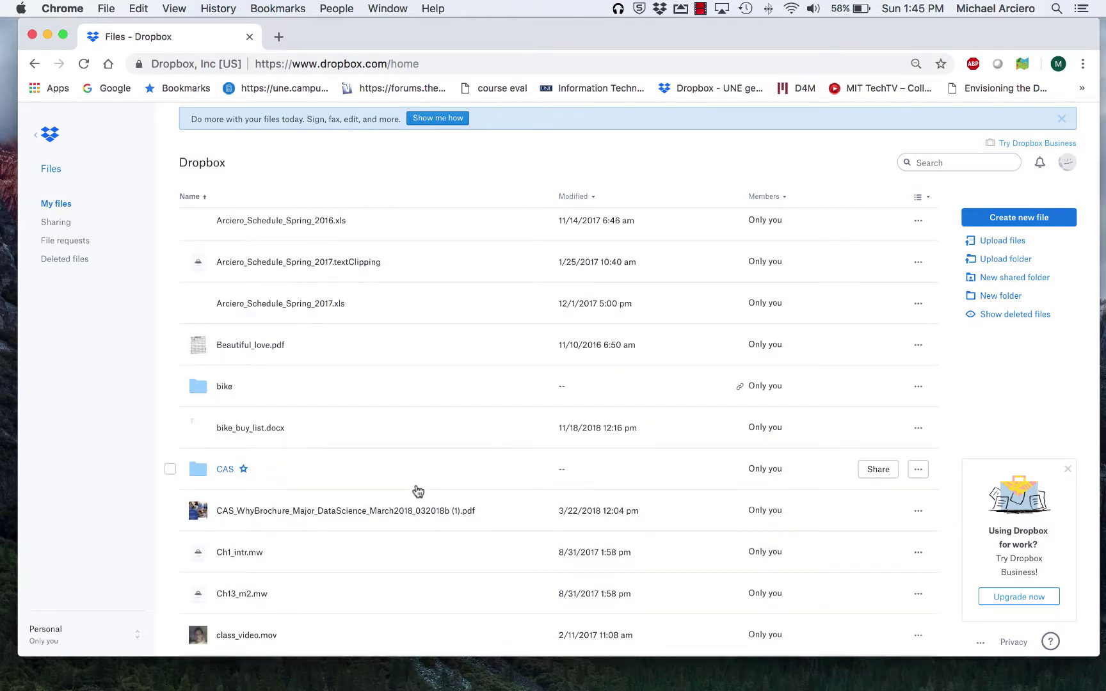
pyautogui.scroll(-9, 418, 491)
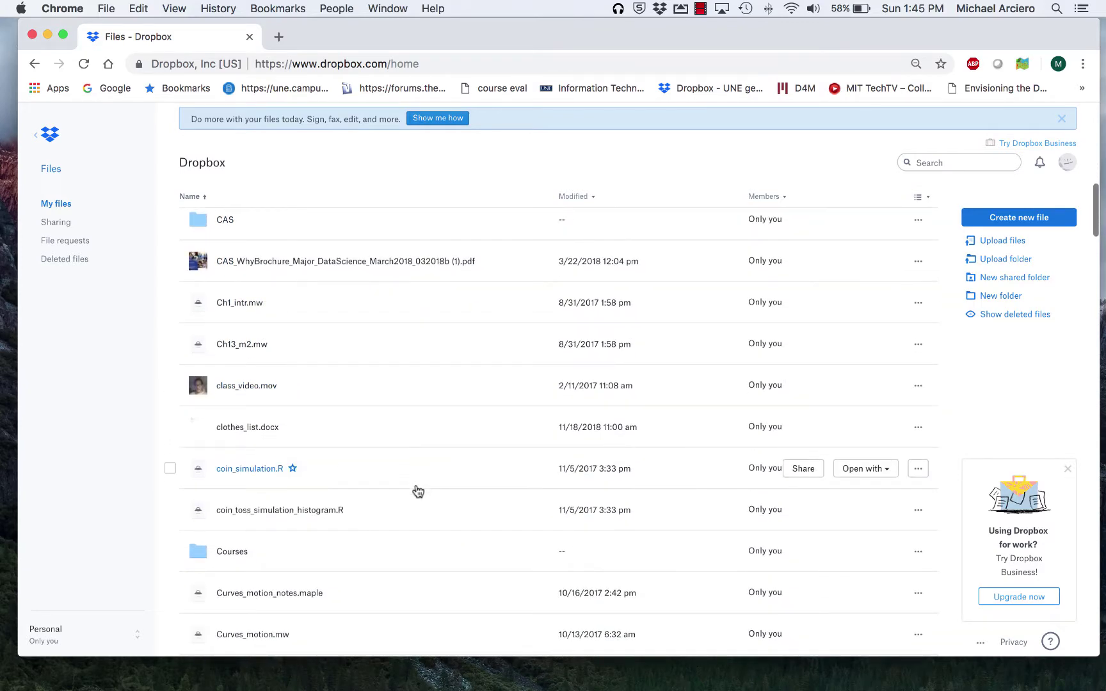
pyautogui.scroll(-17, 418, 491)
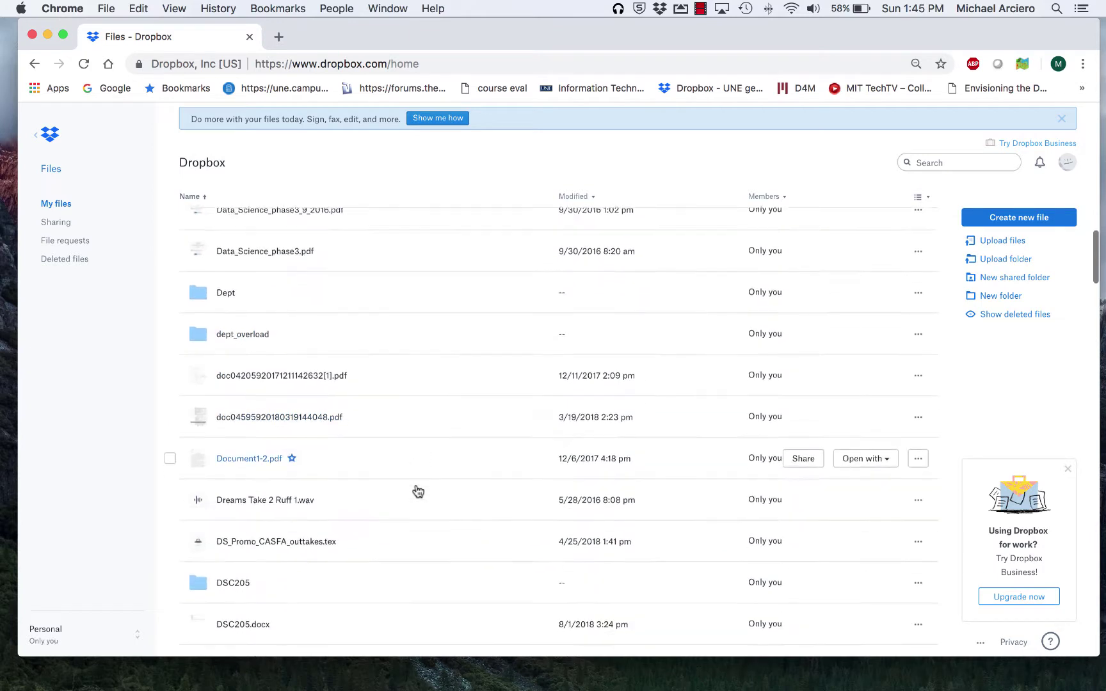
pyautogui.scroll(-2, 417, 491)
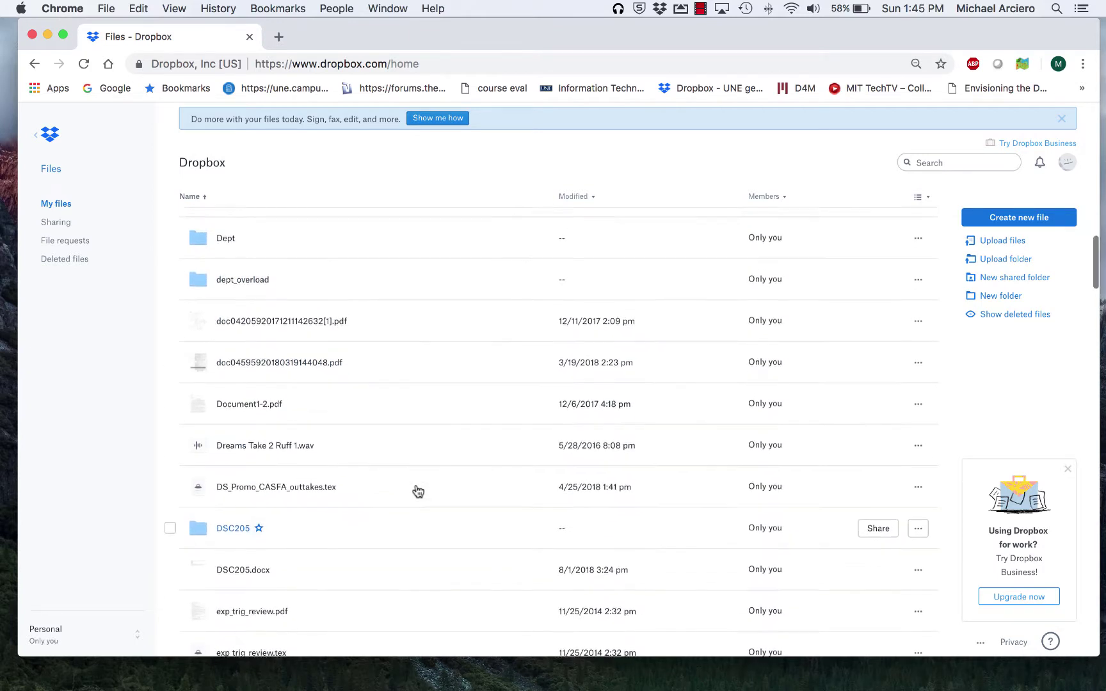
pyautogui.scroll(1, 418, 491)
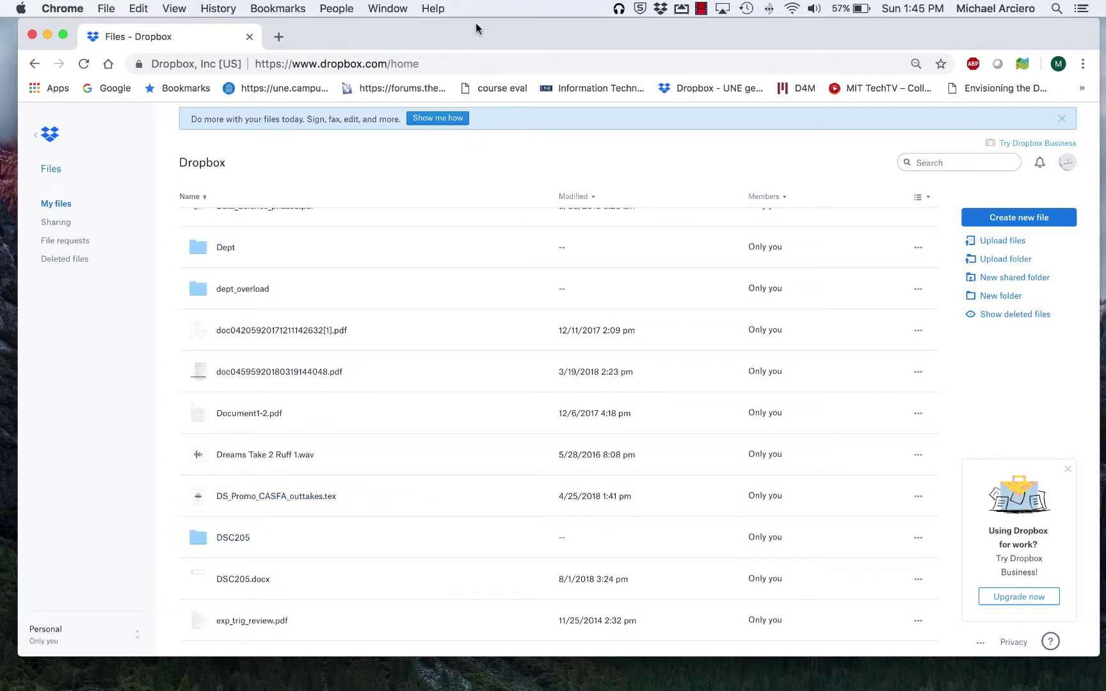
pyautogui.scroll(20, 516, 299)
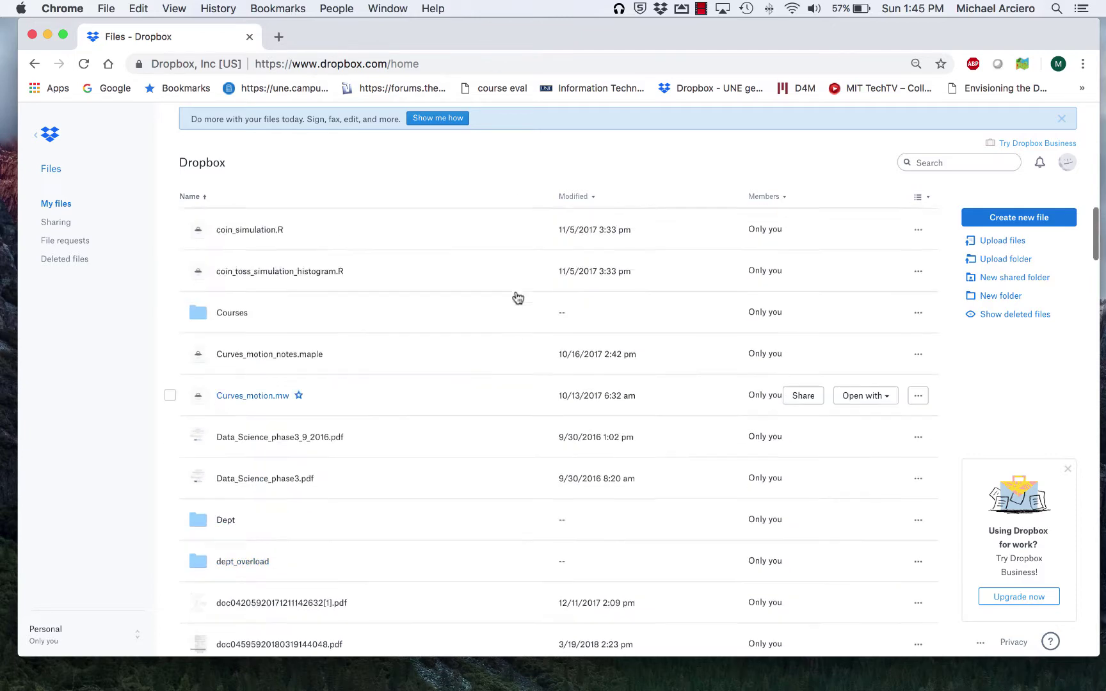
pyautogui.scroll(2, 517, 297)
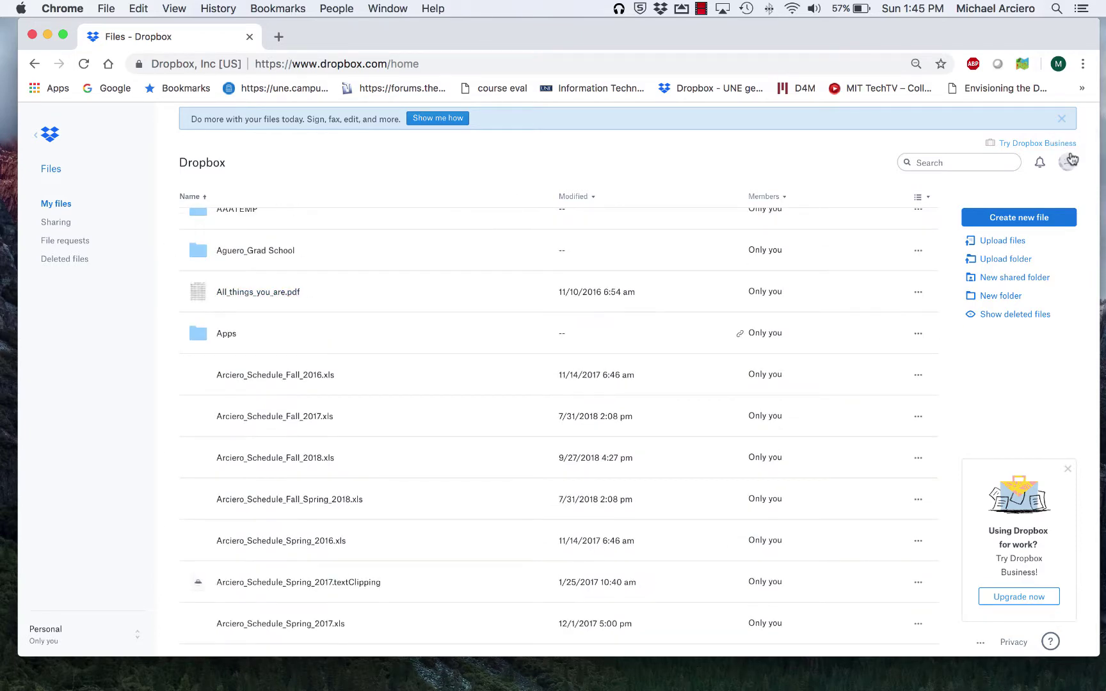
# Step: Open the Download Dropbox install page from the account menu, add a blank tab, and return to Files
pyautogui.click(1068, 163)
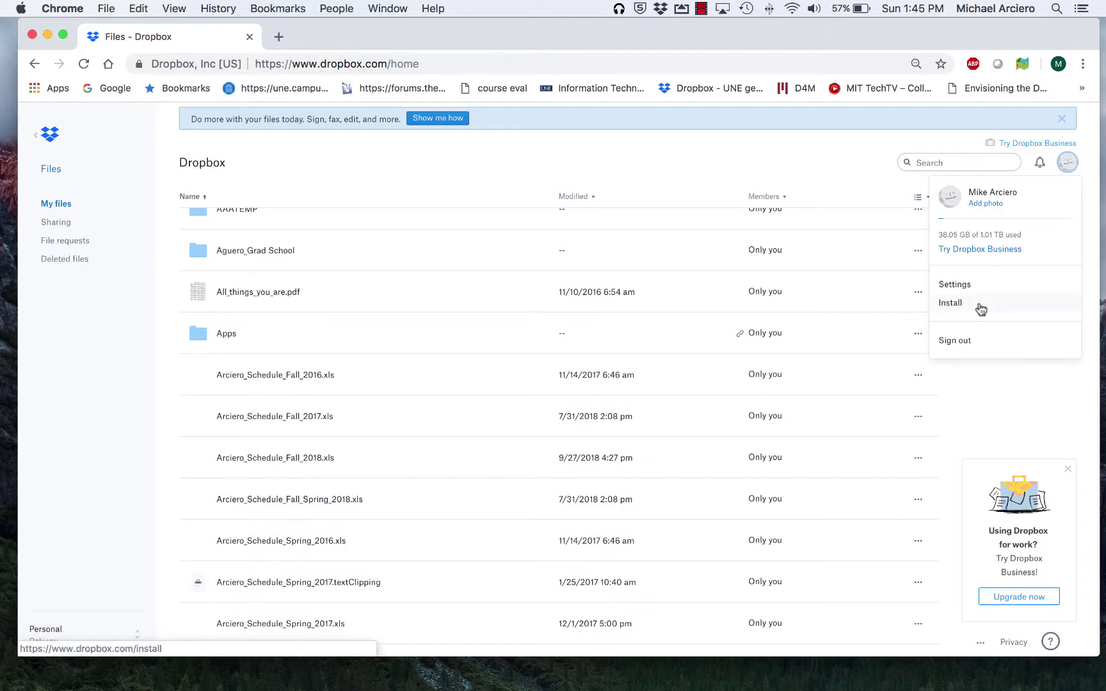
pyautogui.click(846, 162)
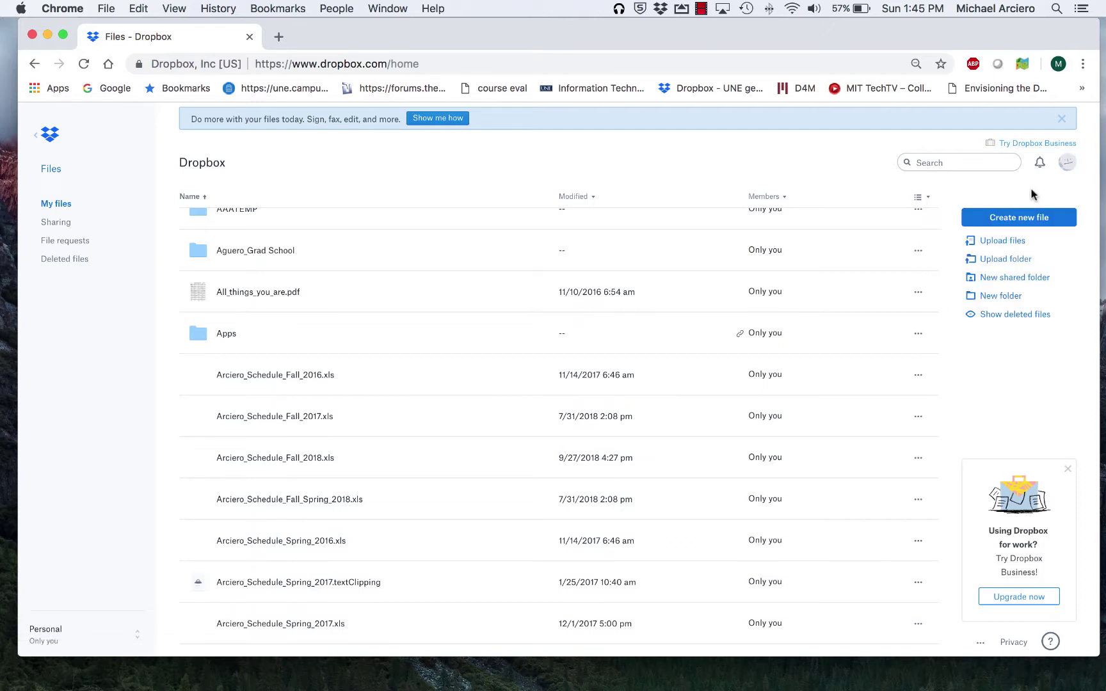
pyautogui.click(1067, 163)
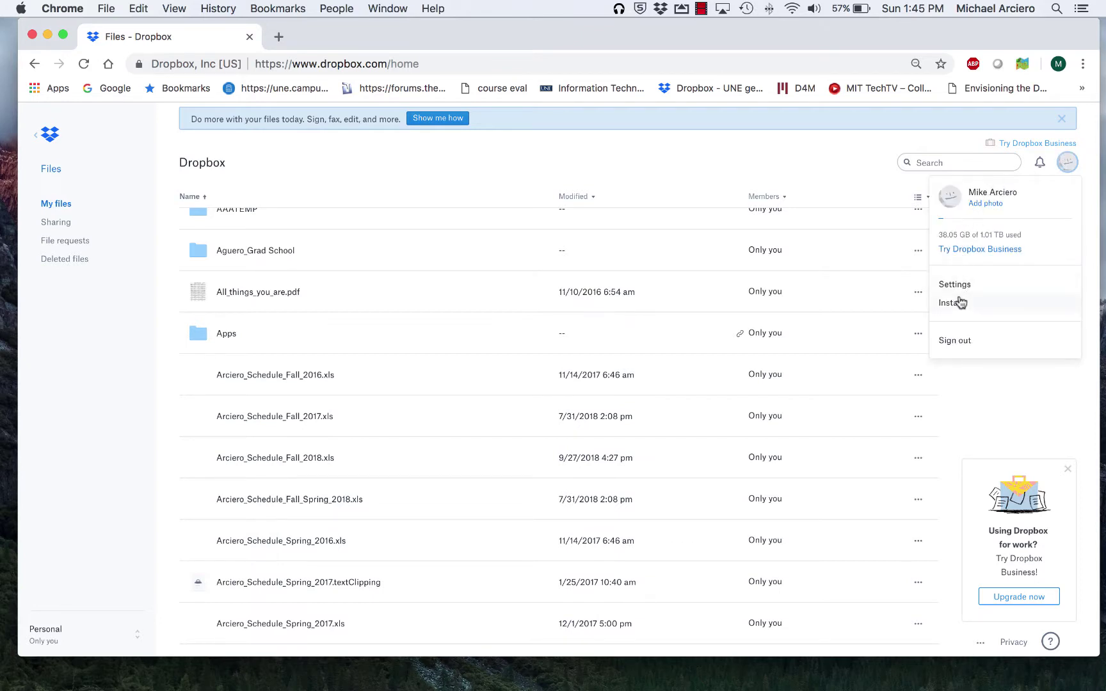
pyautogui.click(959, 304)
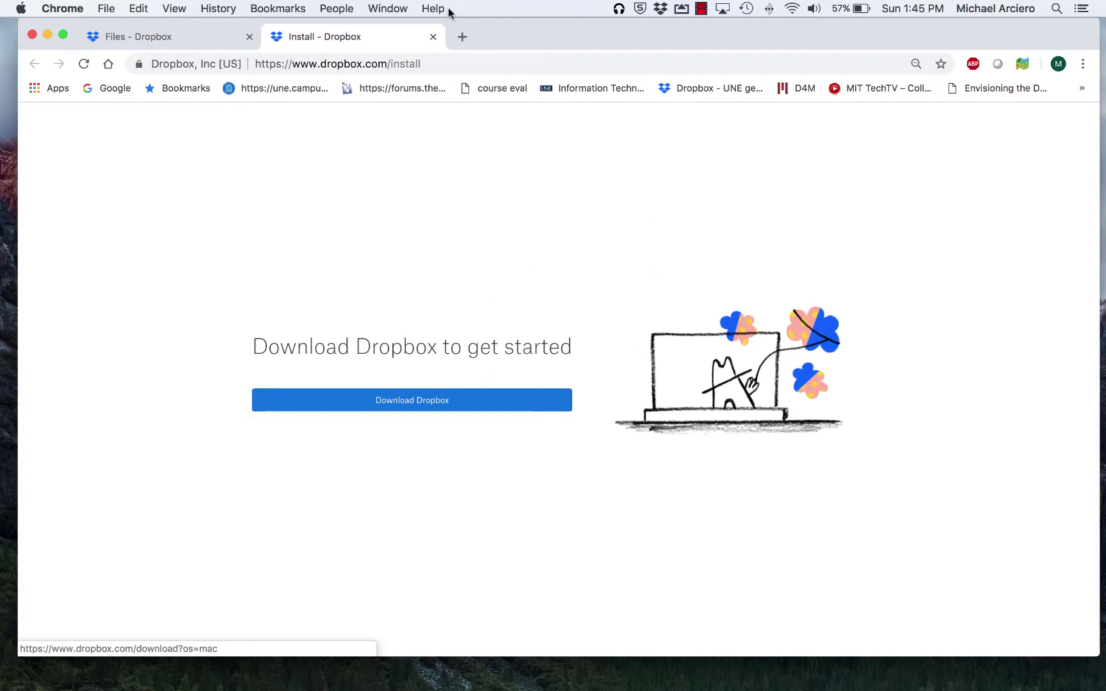
pyautogui.click(461, 39)
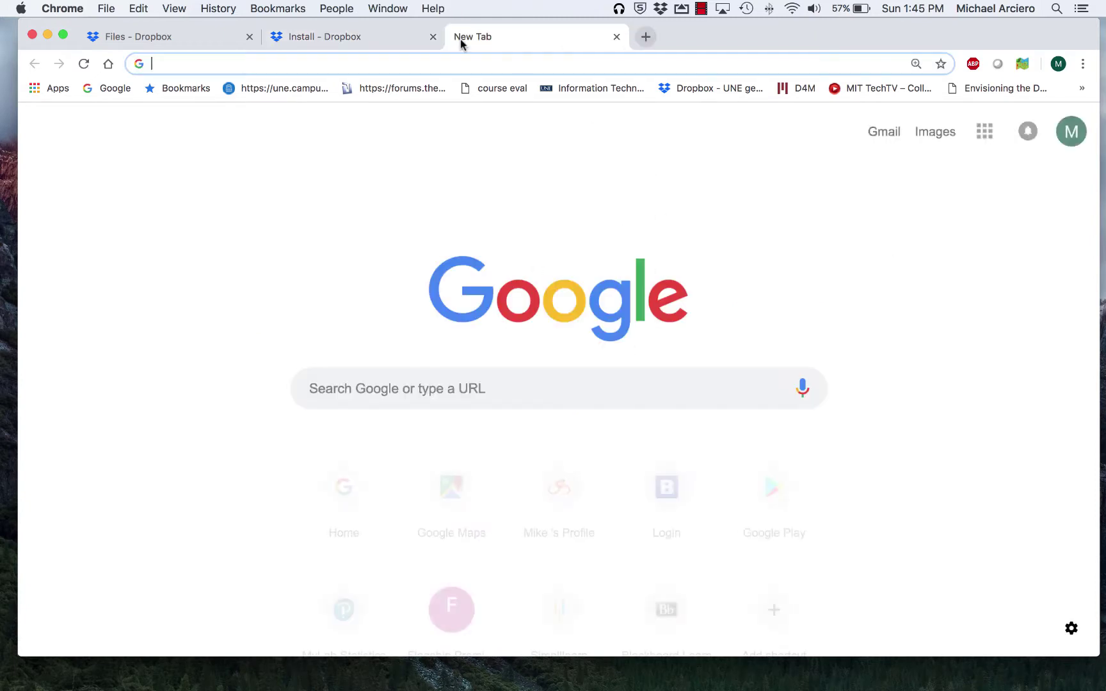
pyautogui.hotkey('ctrl', 'Tab')
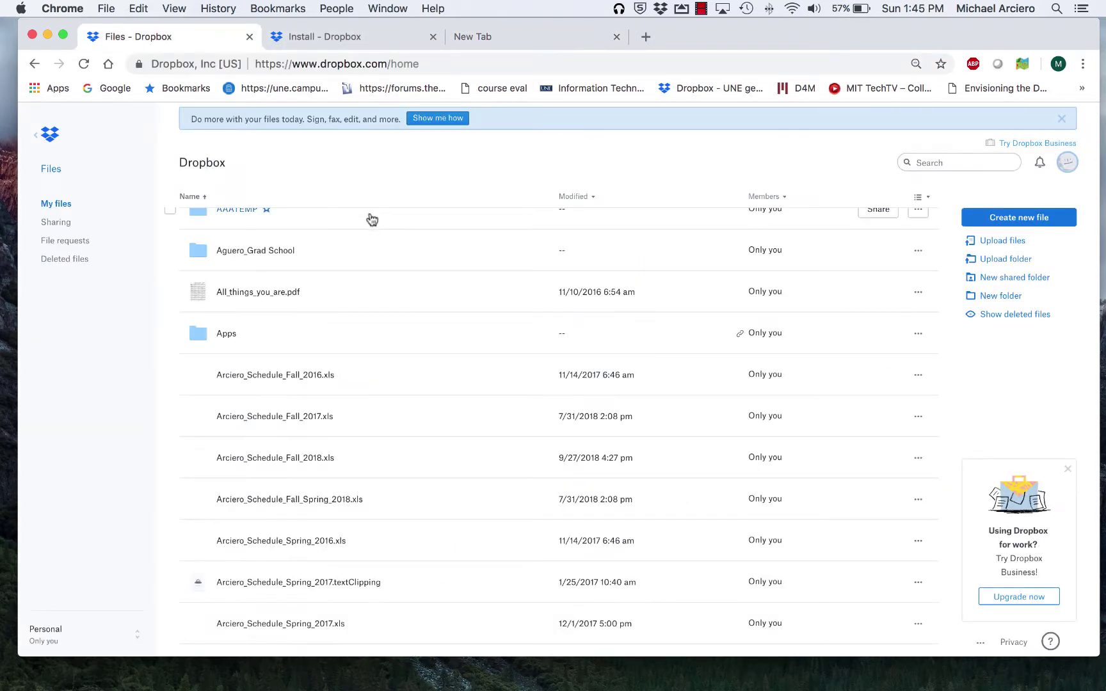
# Step: In Finder, browse Desktop, Applications and the marciero home folder, then show the local Dropbox folder
pyautogui.moveTo(199, 686)
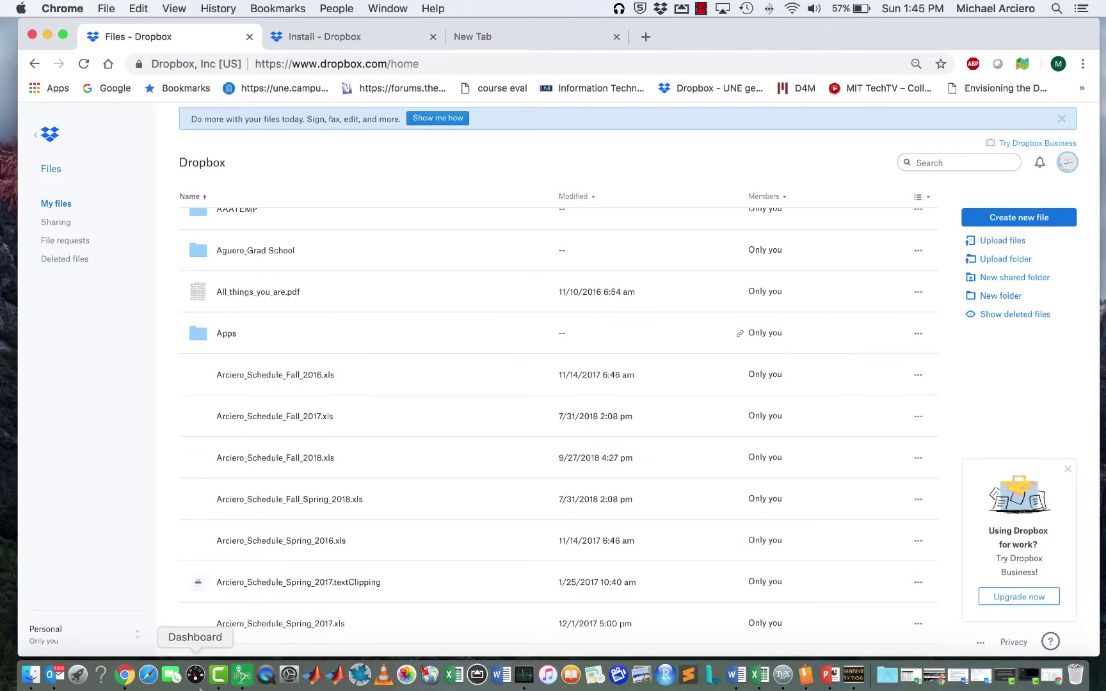
pyautogui.click(30, 675)
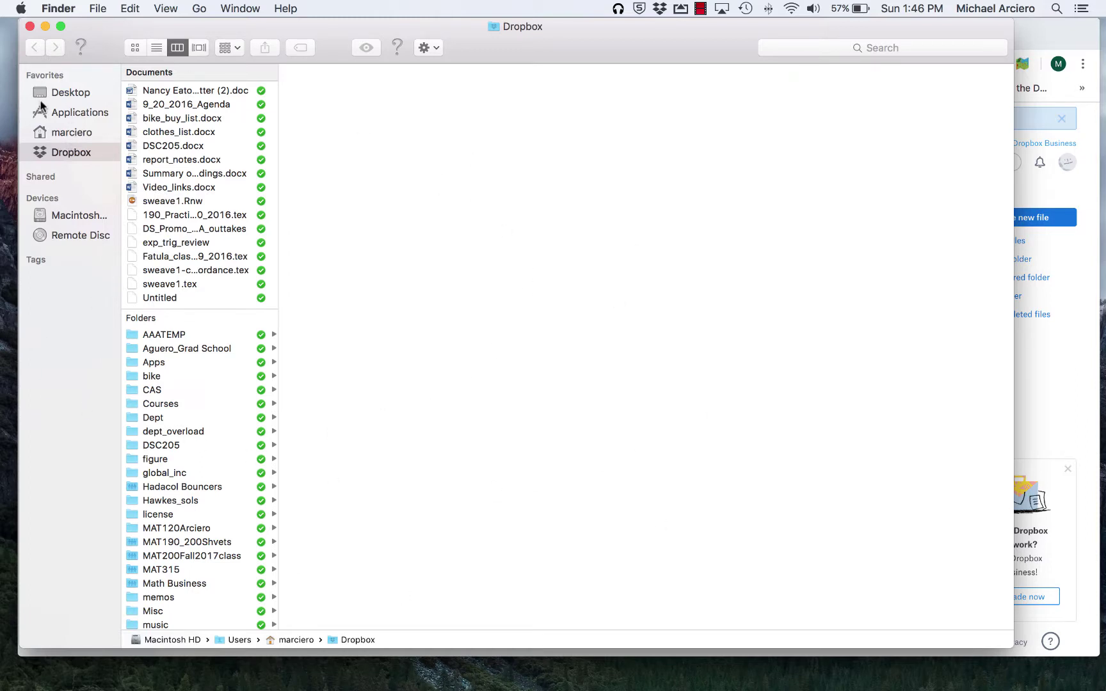
pyautogui.click(66, 98)
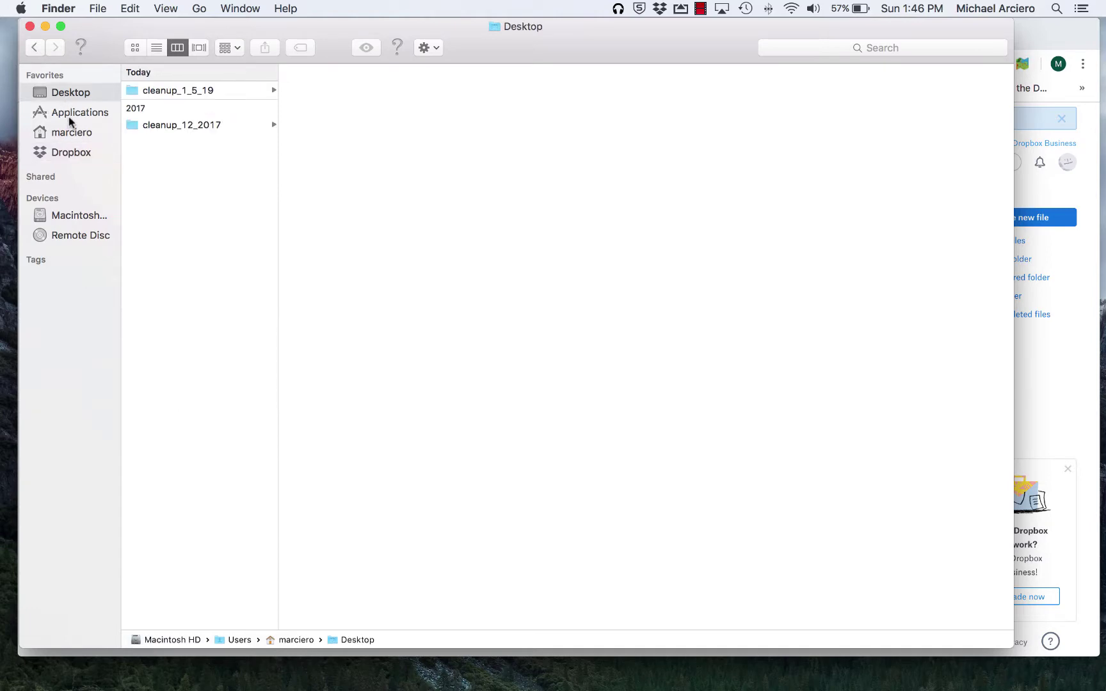
pyautogui.click(69, 114)
pyautogui.click(70, 133)
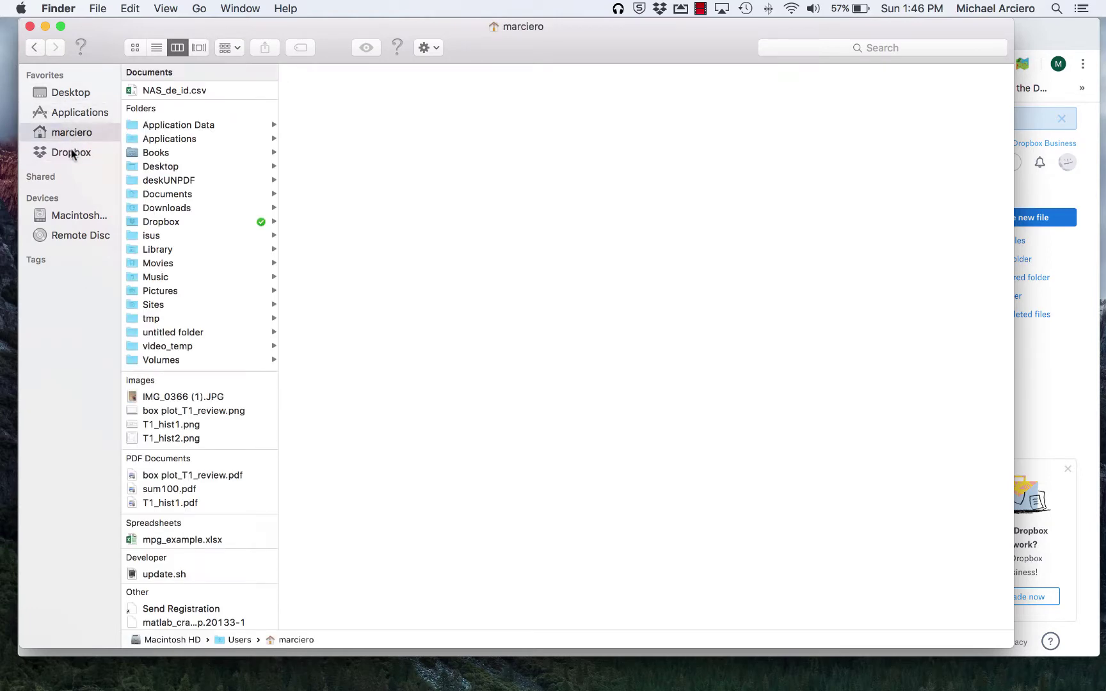
pyautogui.click(71, 151)
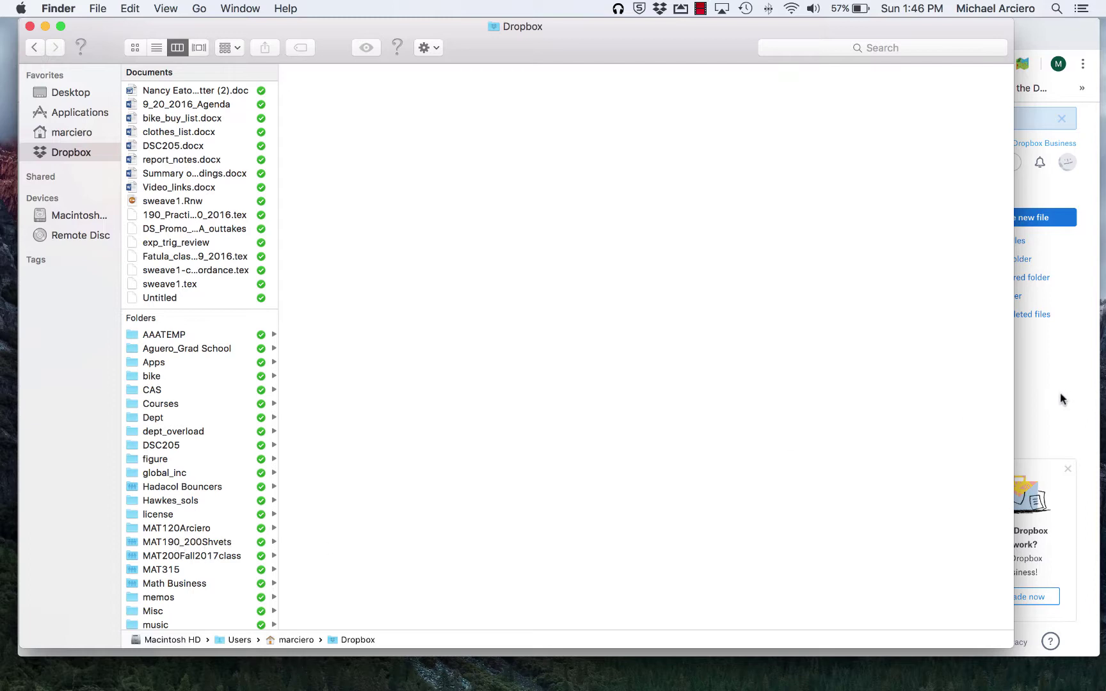
# Step: Open DSC205 both in Finder and on the Dropbox website to compare contents, then return to Finder
pyautogui.click(147, 446)
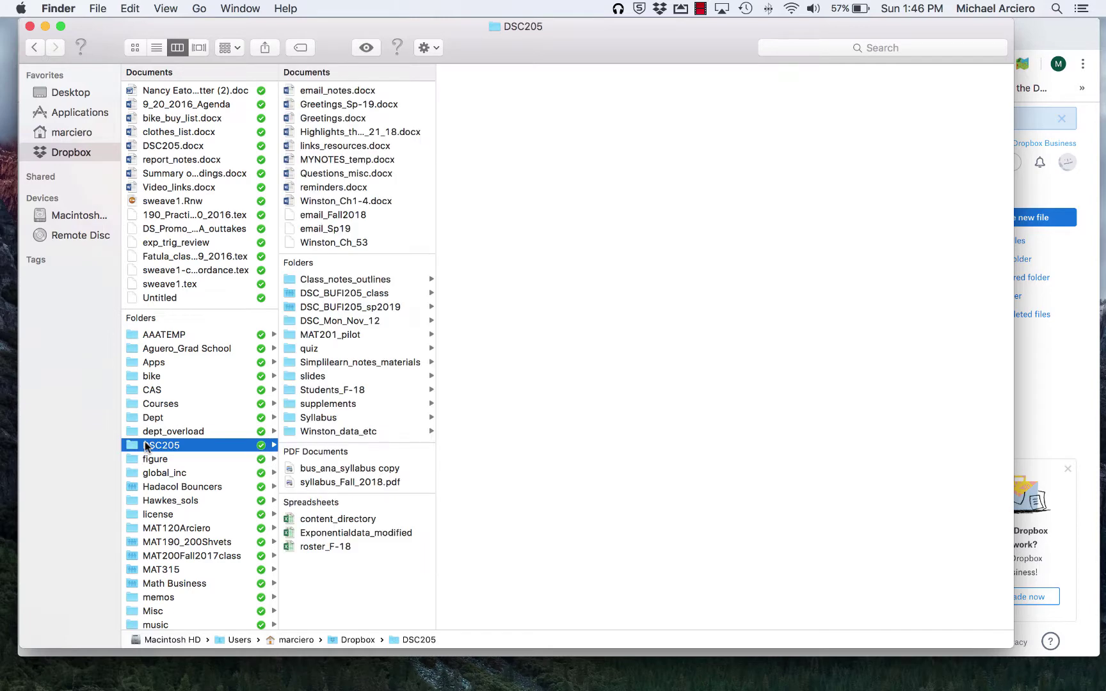
pyautogui.click(1047, 320)
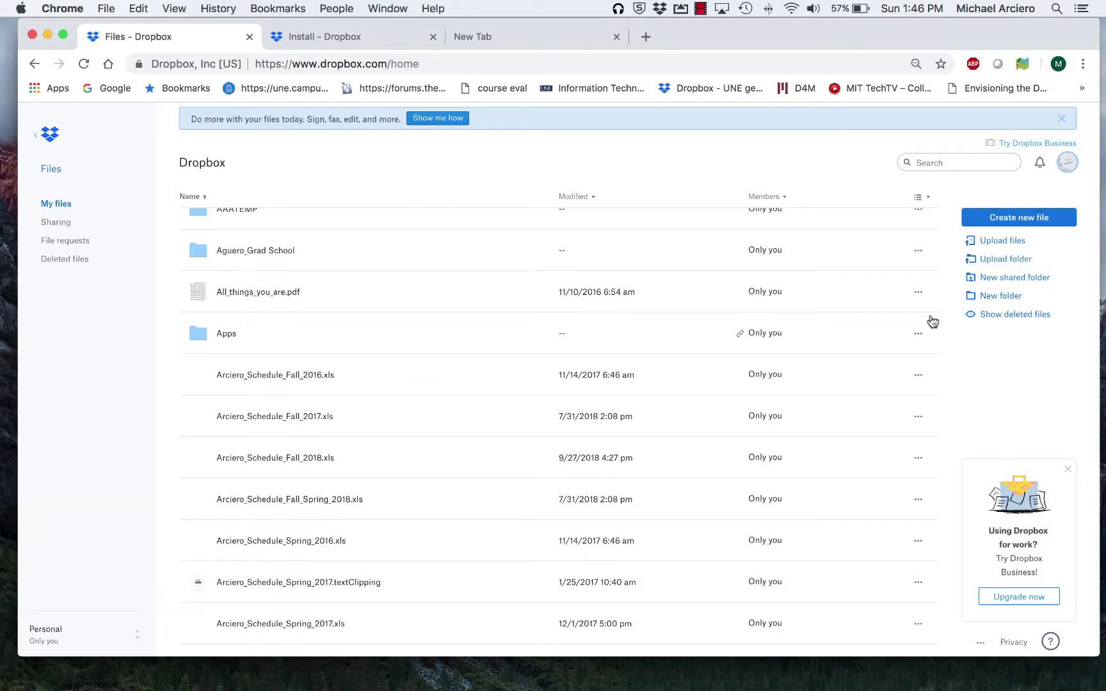
pyautogui.scroll(5, 461, 386)
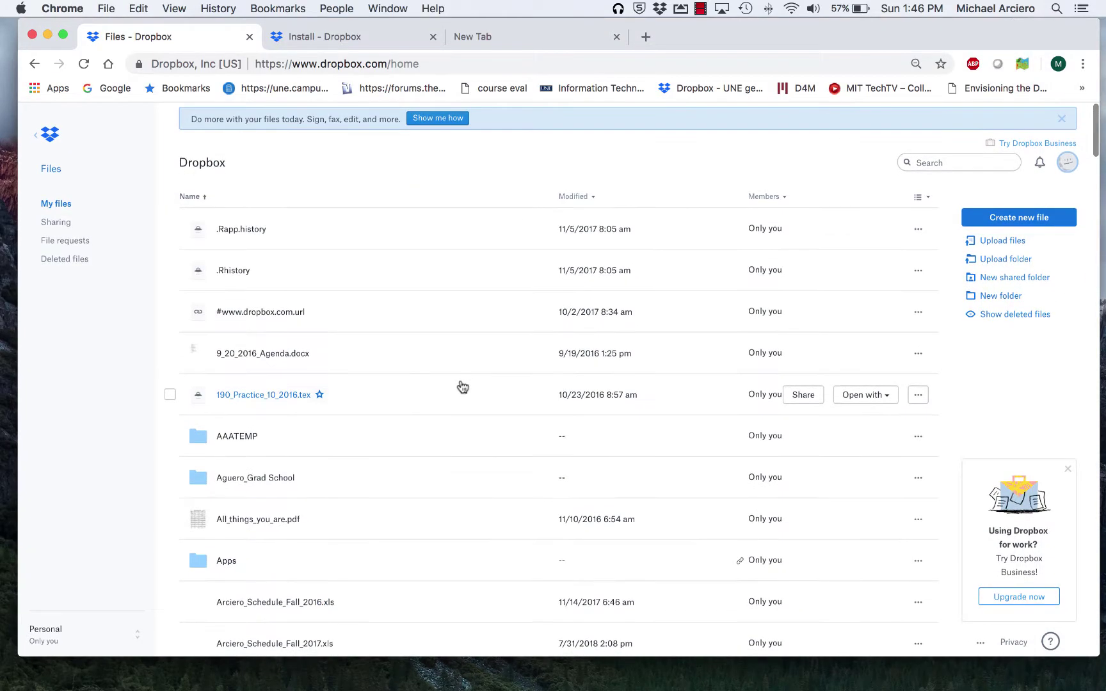
pyautogui.scroll(-15, 462, 386)
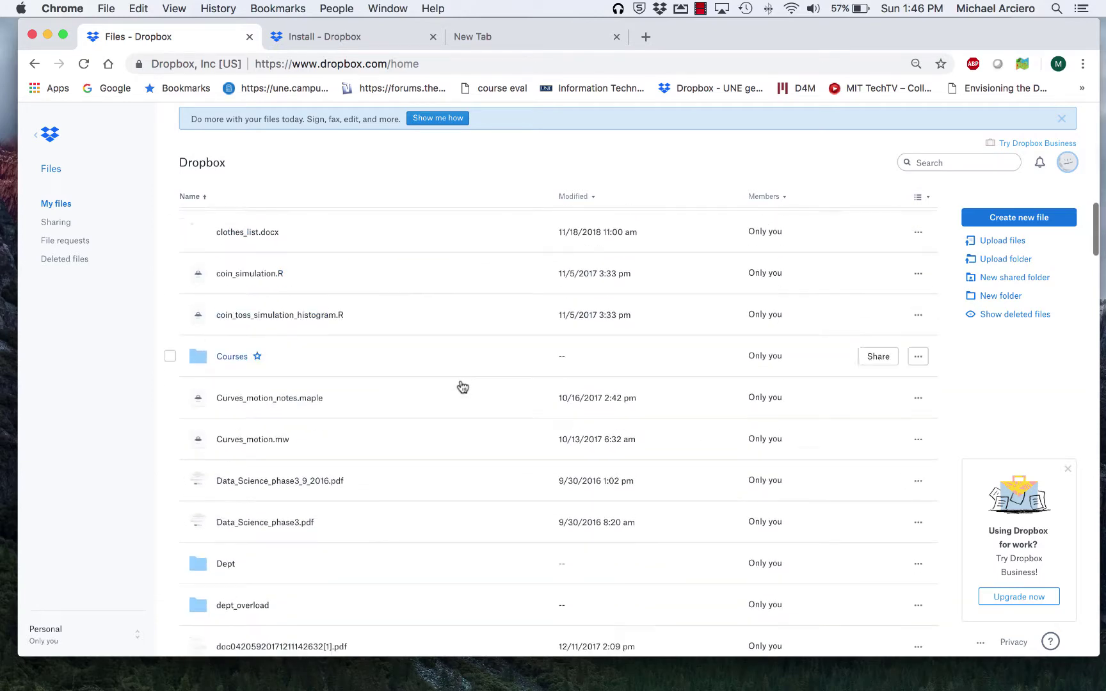
pyautogui.scroll(-10, 462, 386)
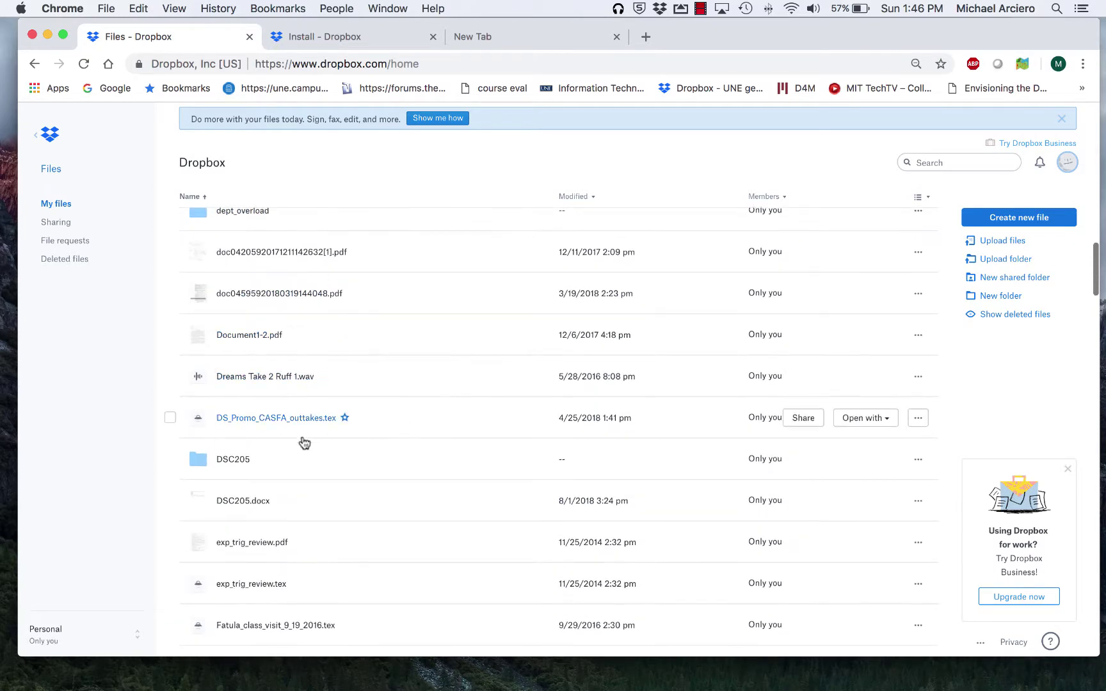
pyautogui.click(237, 457)
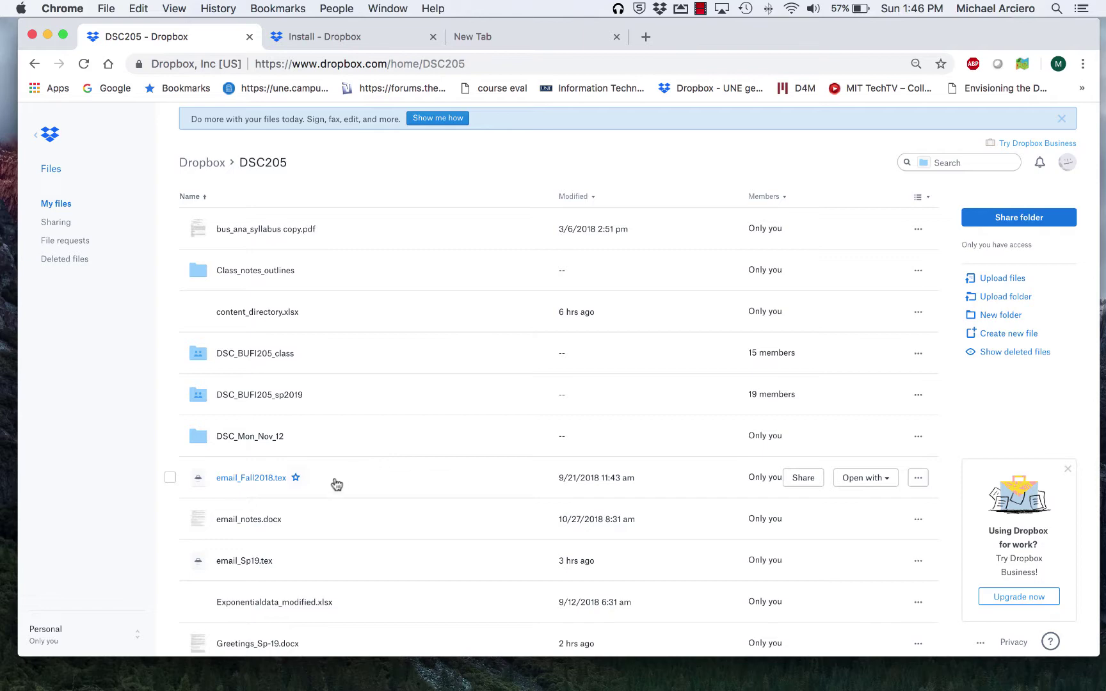
pyautogui.moveTo(32, 677)
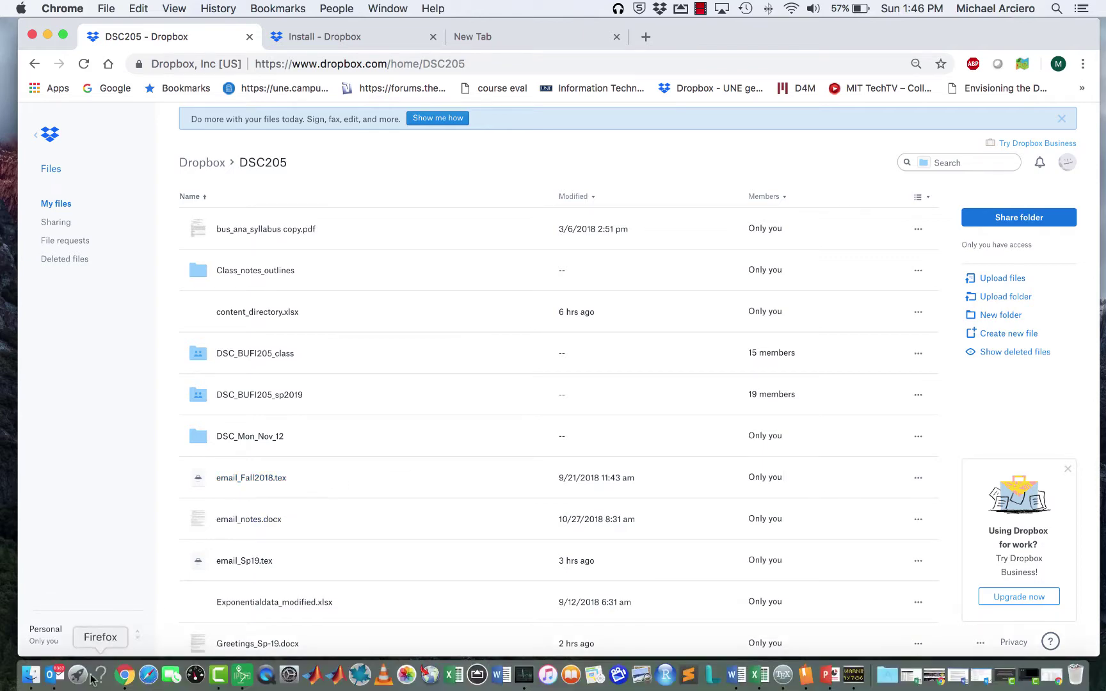
pyautogui.click(32, 677)
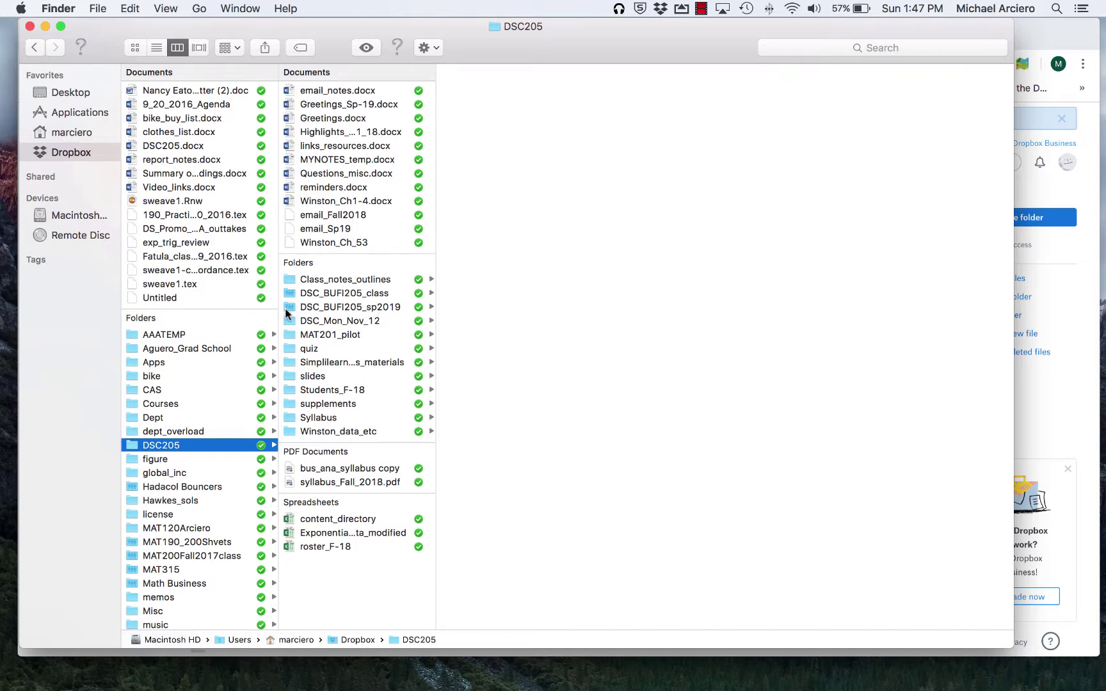
# Step: Open DSC_BUFI205_sp2019 in Finder, nudge the window right, and check the Dropbox status panel shows Up to date
pyautogui.click(317, 308)
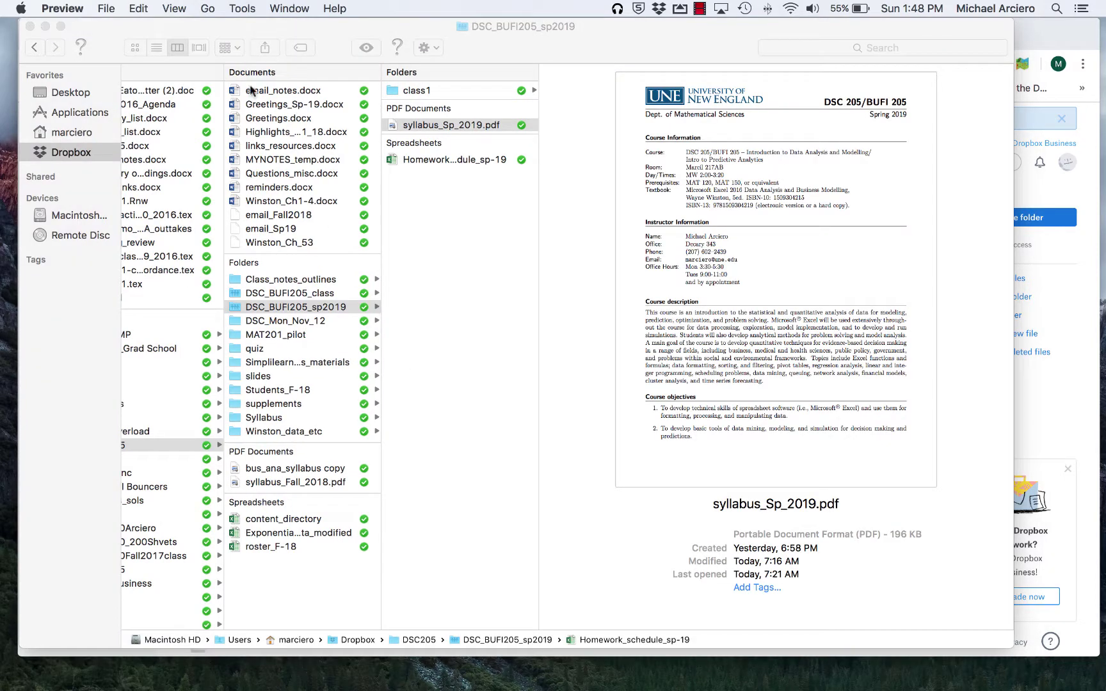
pyautogui.click(251, 28)
pyautogui.moveTo(250, 33)
pyautogui.mouseDown()
pyautogui.moveTo(328, 29)
pyautogui.moveTo(272, 28)
pyautogui.mouseUp()
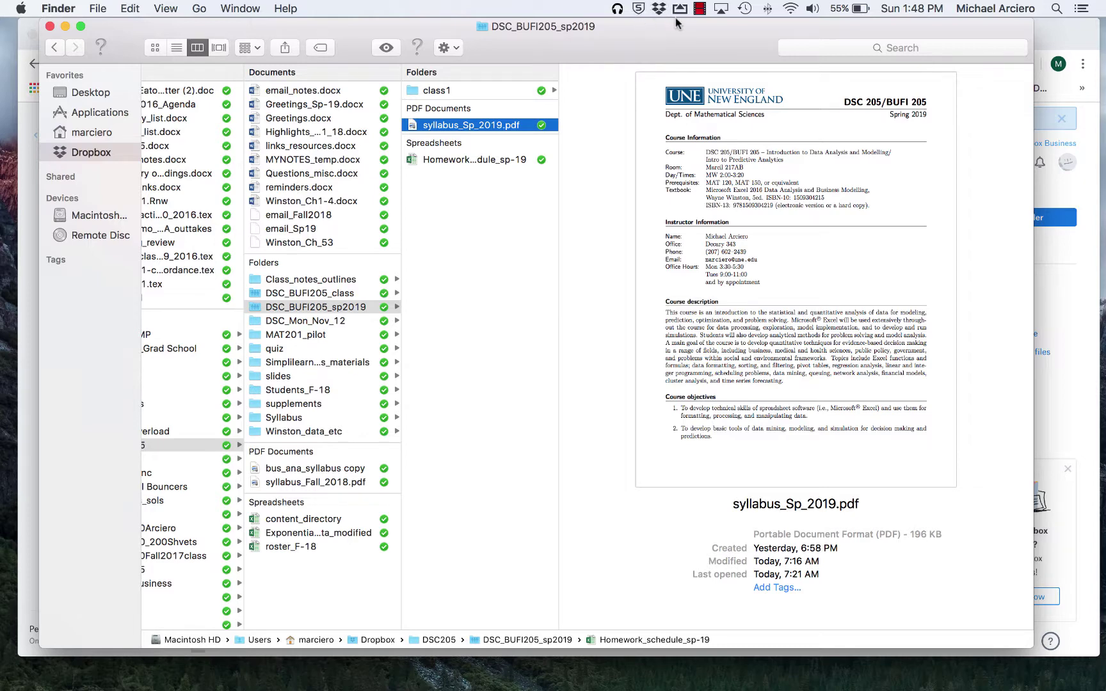
pyautogui.click(660, 9)
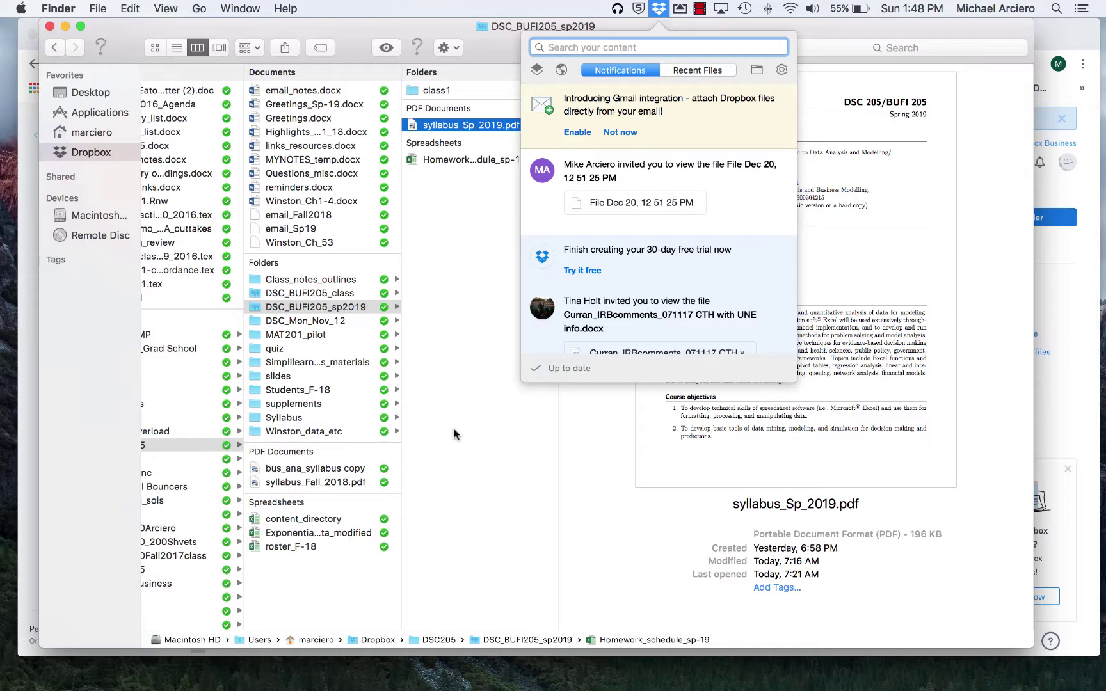
# Step: Dismiss the Dropbox notifications panel and bring the Dropbox website back to My files
pyautogui.click(453, 434)
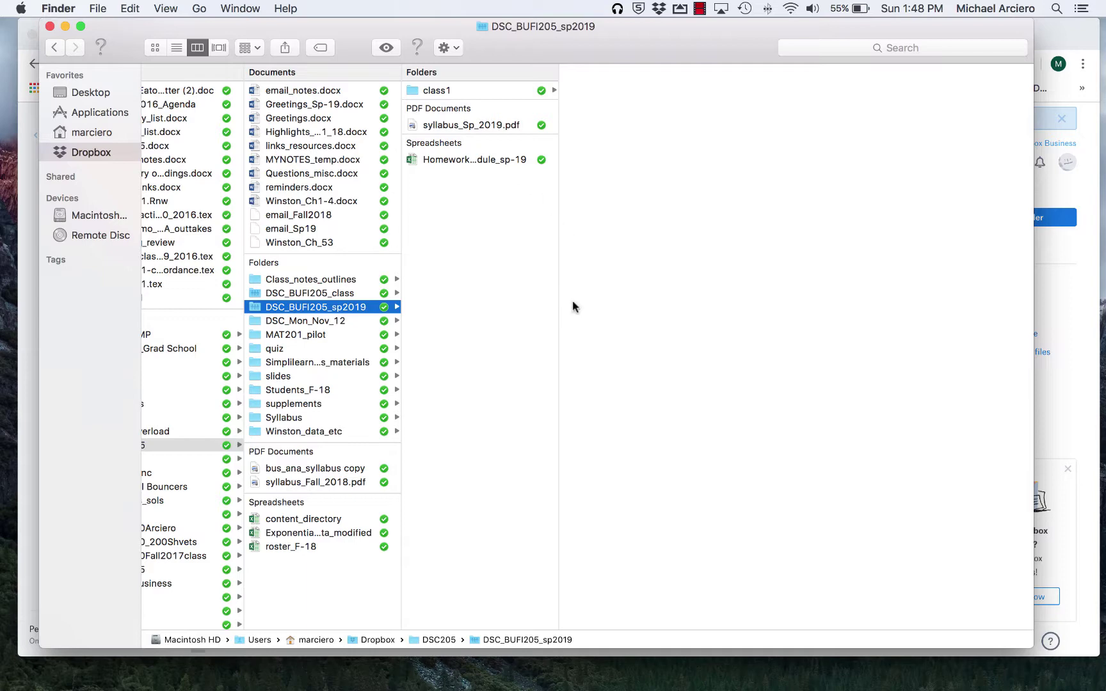
pyautogui.click(30, 147)
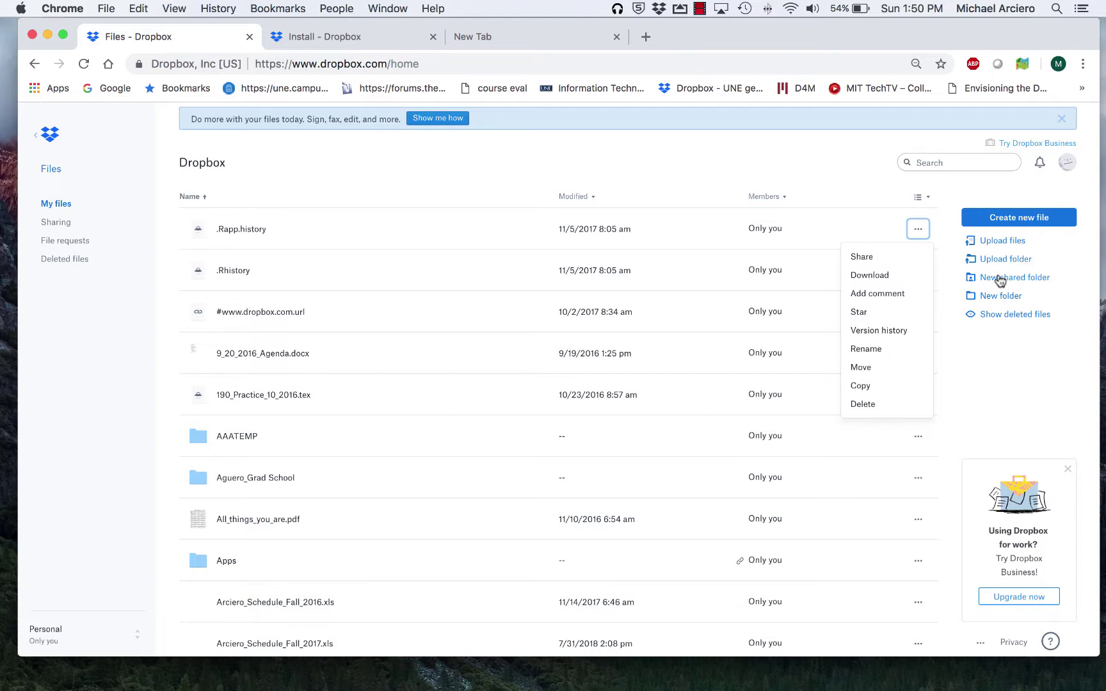
# Step: Start a new shared folder, choosing to create and share a brand-new folder
pyautogui.click(999, 278)
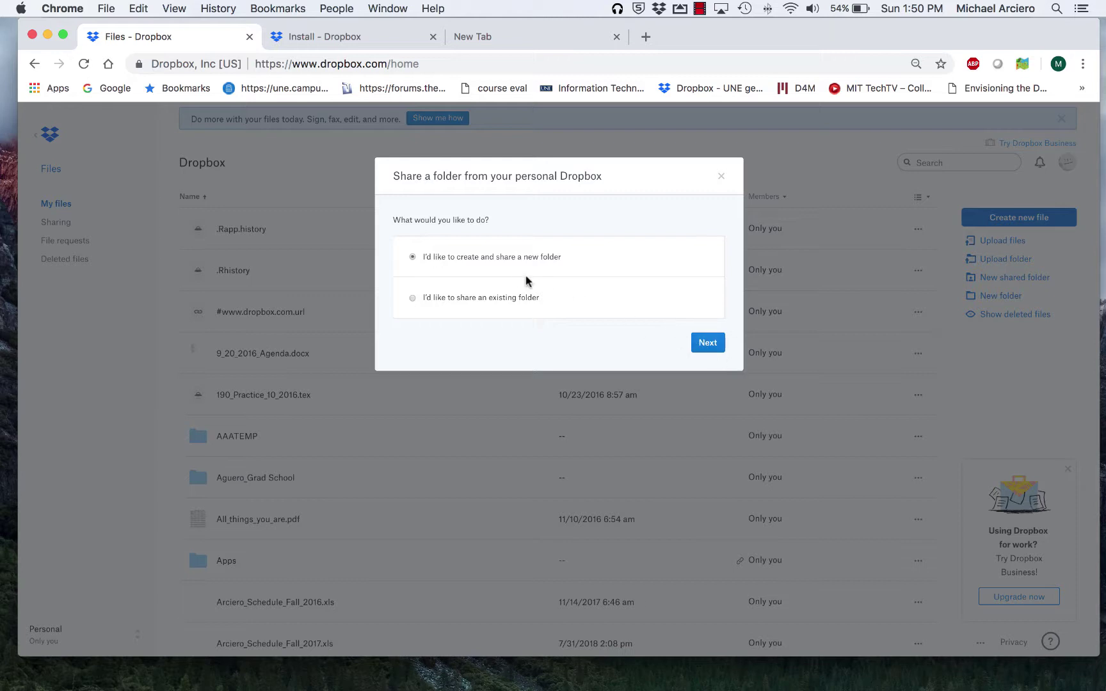
pyautogui.click(709, 344)
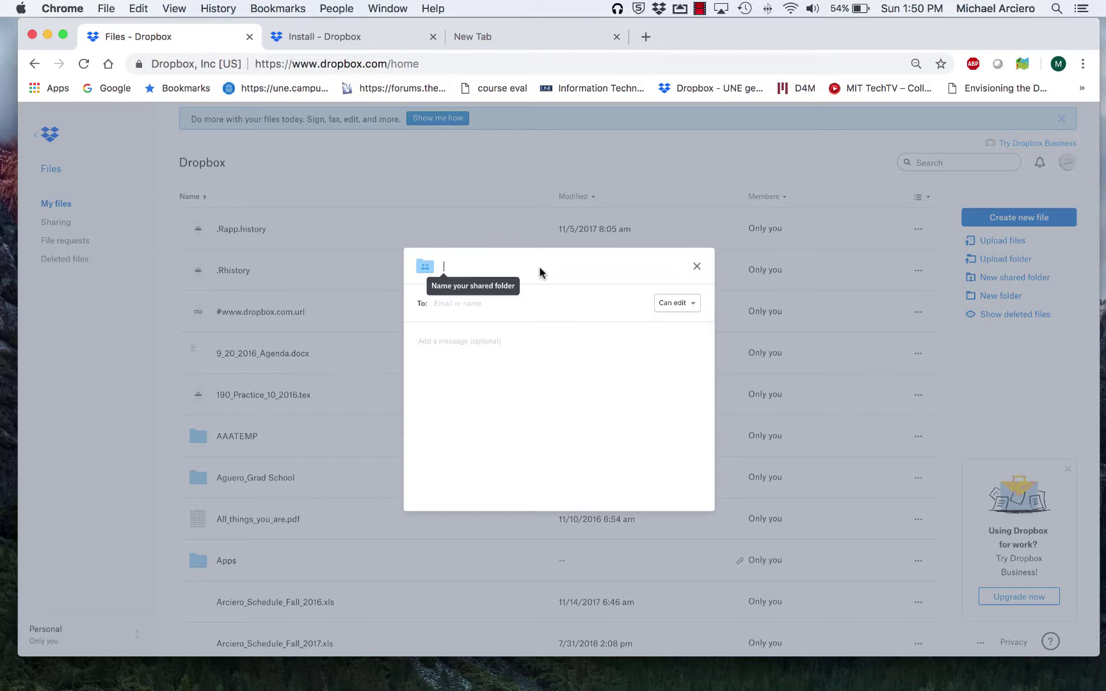
# Step: Name the shared folder DSC205_Arciero, keep Can edit access, and enter the recipient's e-mail address
pyautogui.write('DSC')
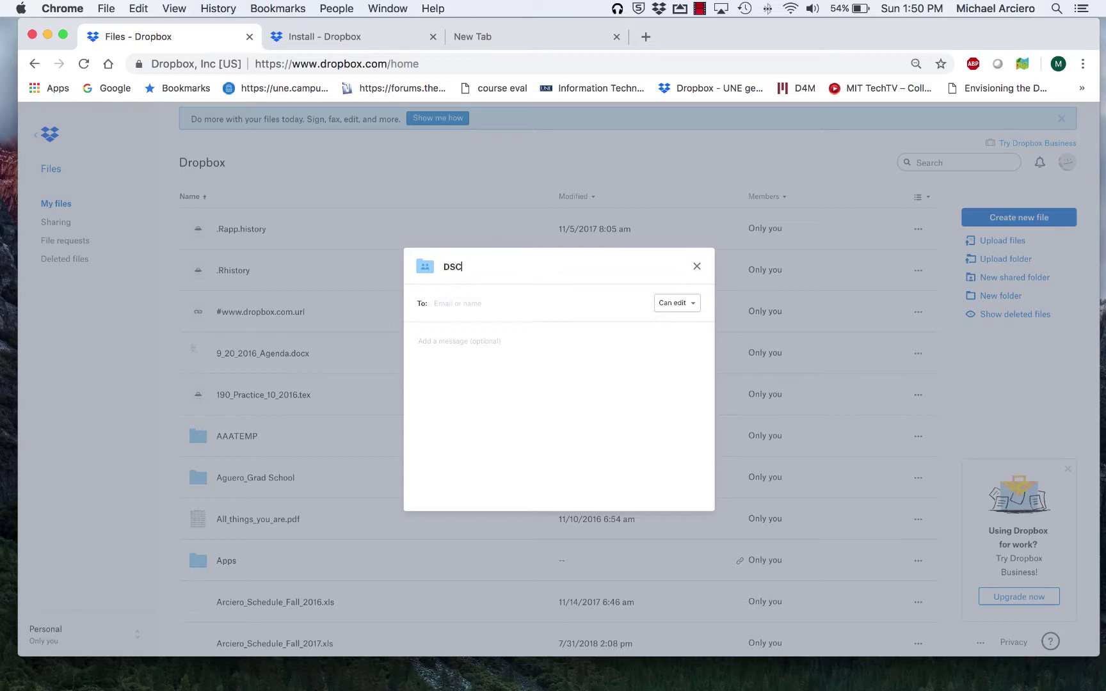
pyautogui.write('205_Arciero')
pyautogui.click(696, 306)
pyautogui.click(697, 308)
pyautogui.click(500, 306)
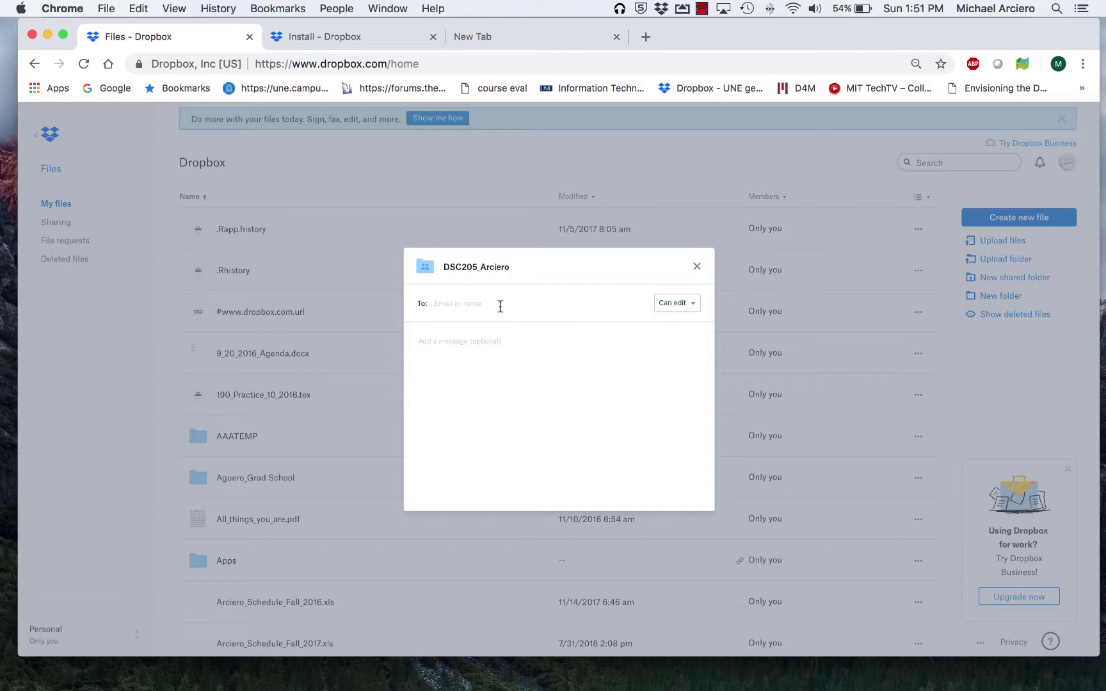
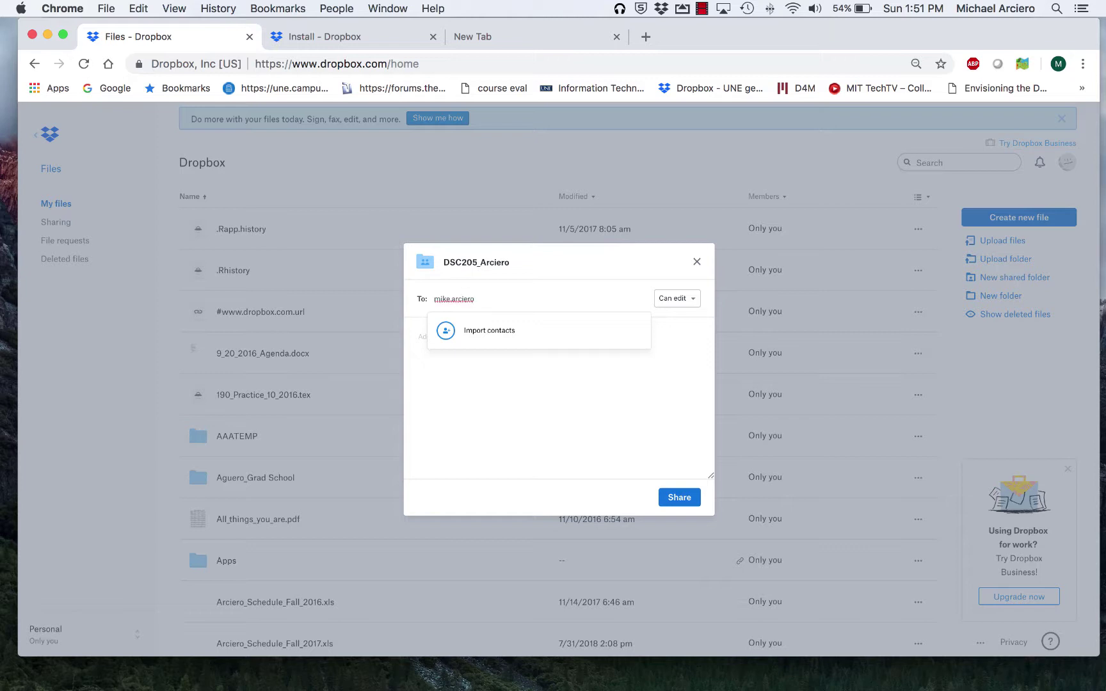
pyautogui.click(671, 428)
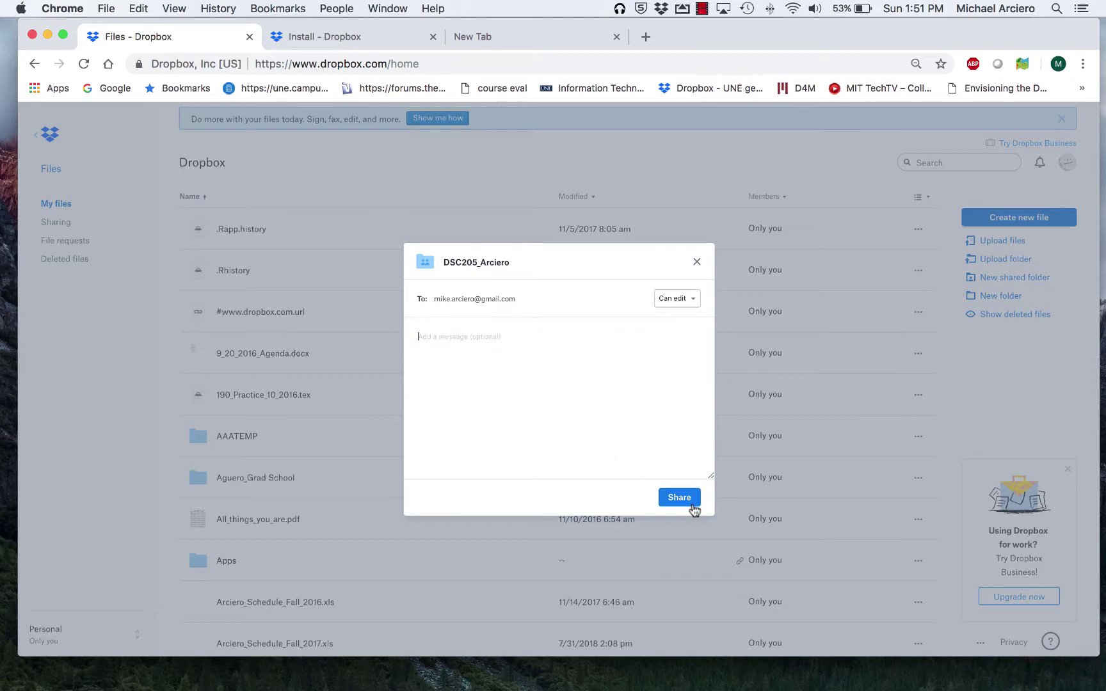
# Step: Close the share dialog and bring Finder forward, scrolled to the DSC_BUFI205_sp2019 folder column
pyautogui.click(696, 264)
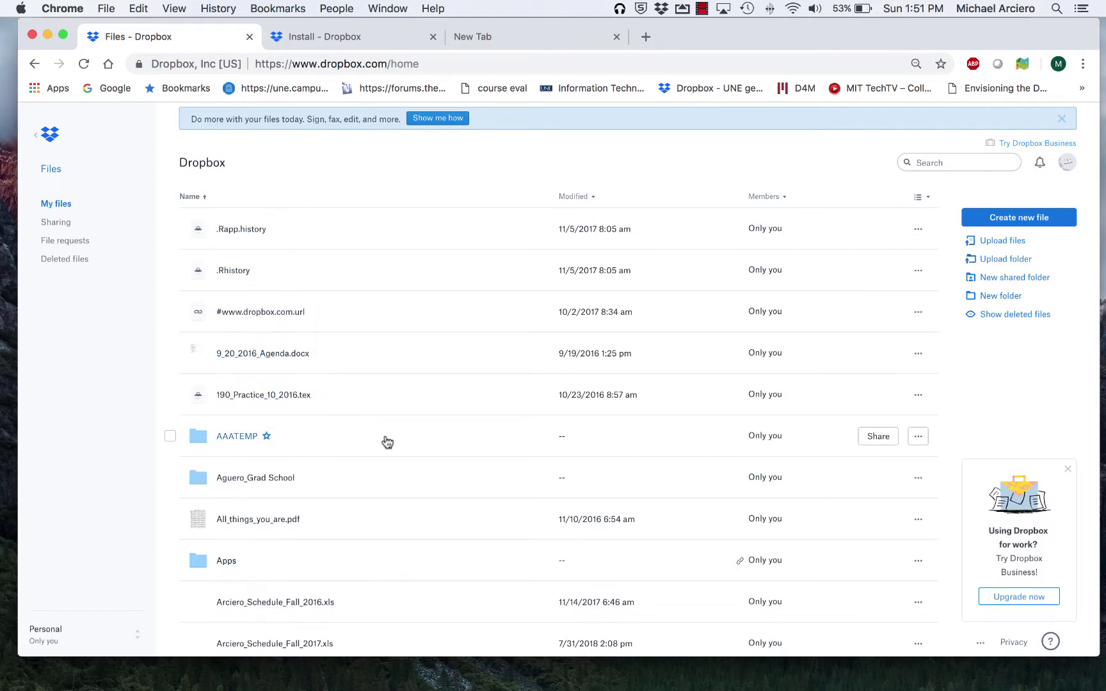
pyautogui.hotkey('ctrl', 'Down')
pyautogui.hotkey('ctrl', 'Down')
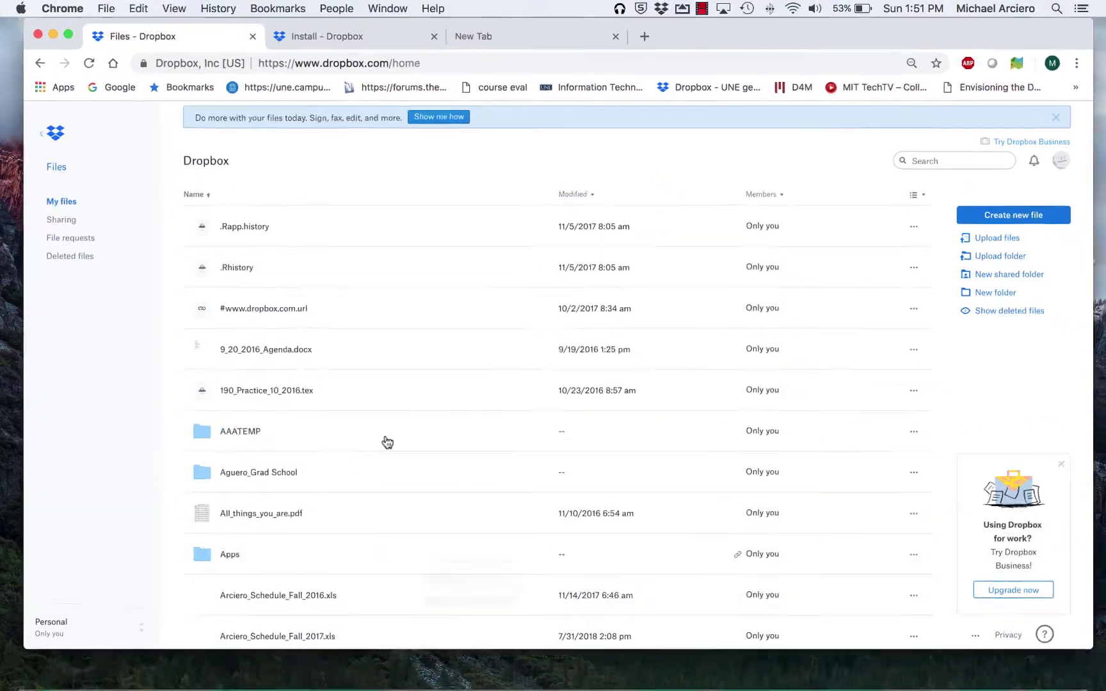
pyautogui.moveTo(195, 686)
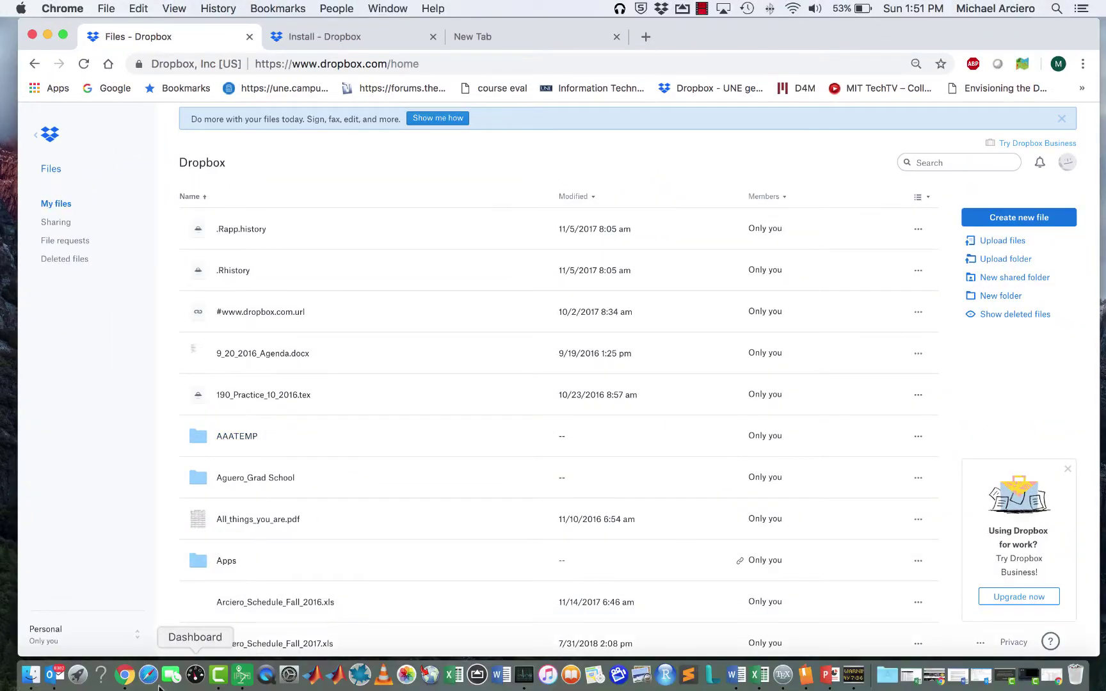
pyautogui.click(30, 679)
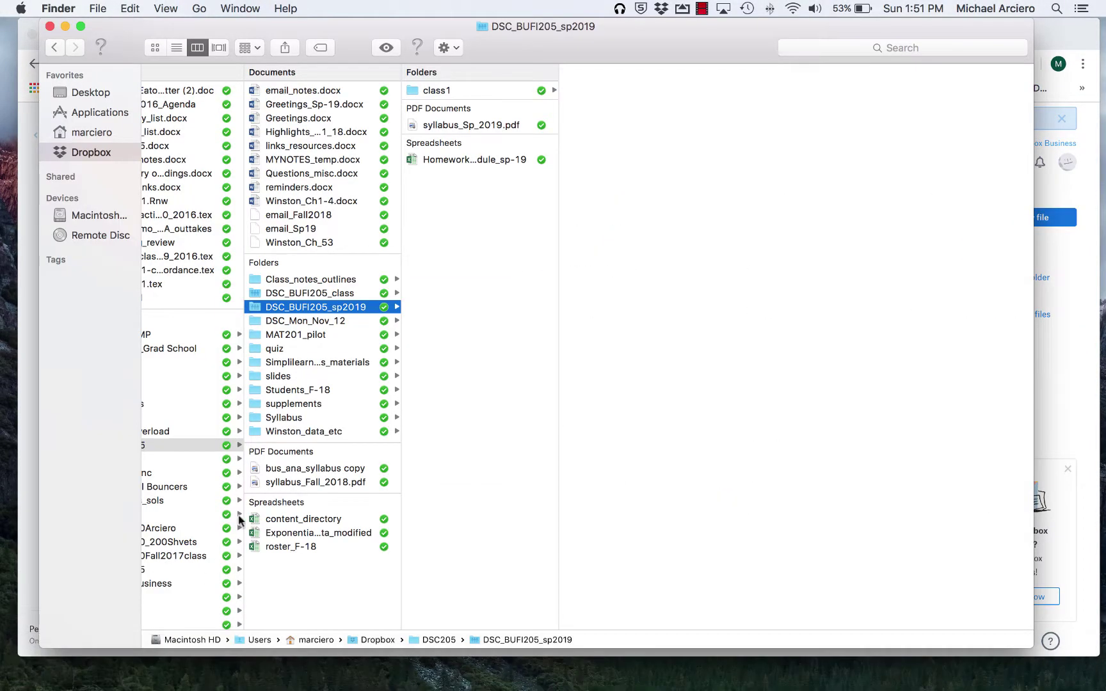
pyautogui.hscroll(-1, 138, 358)
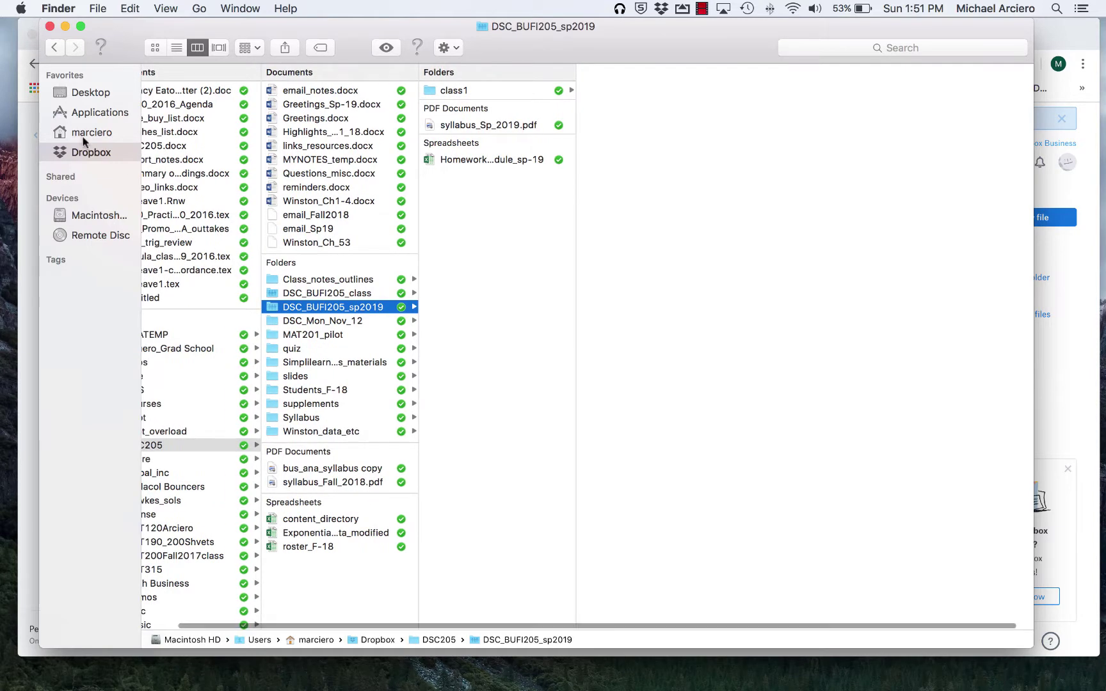
pyautogui.hscroll(-2, 410, 368)
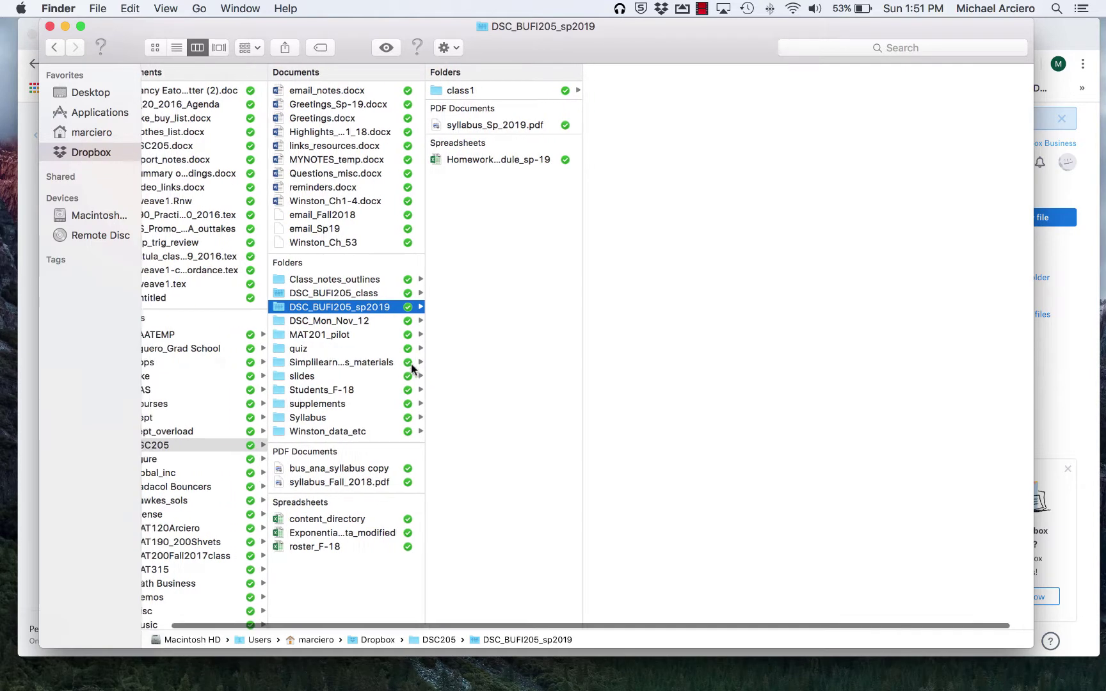